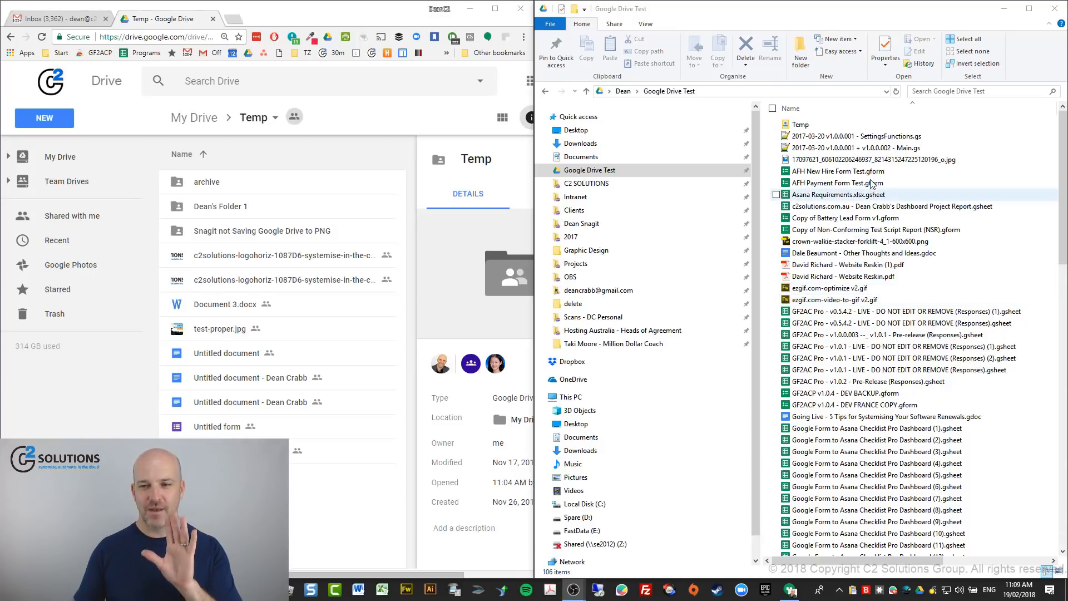
- Open the local Temp folder in Google Drive Test and show Google Drive's sync status
scroll(843, 278, "down", 4)
scroll(843, 278, "up", 4)
double_click(813, 125)
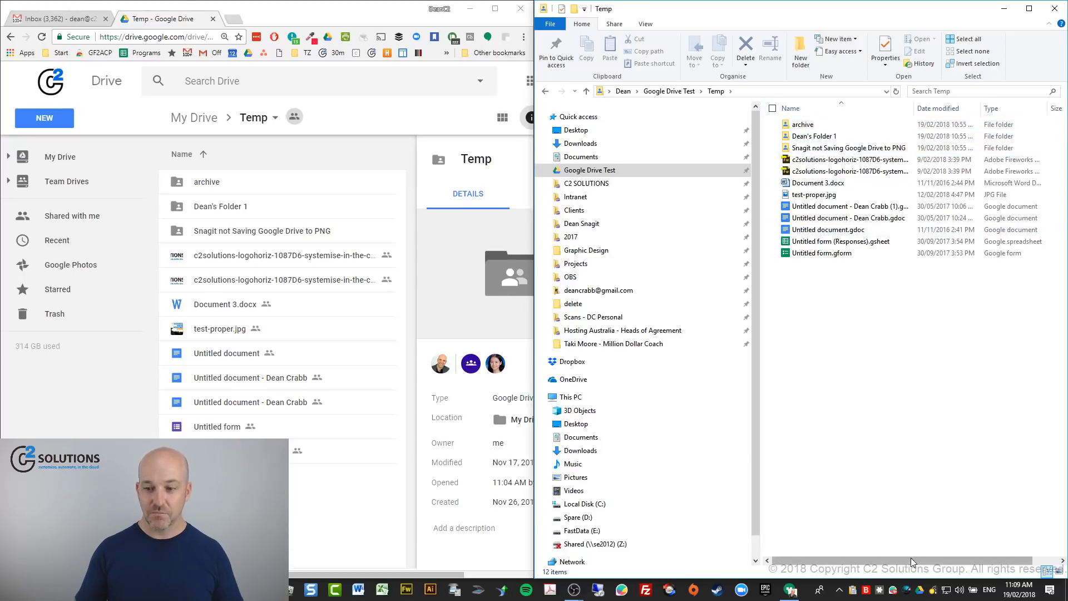
left_click(920, 590)
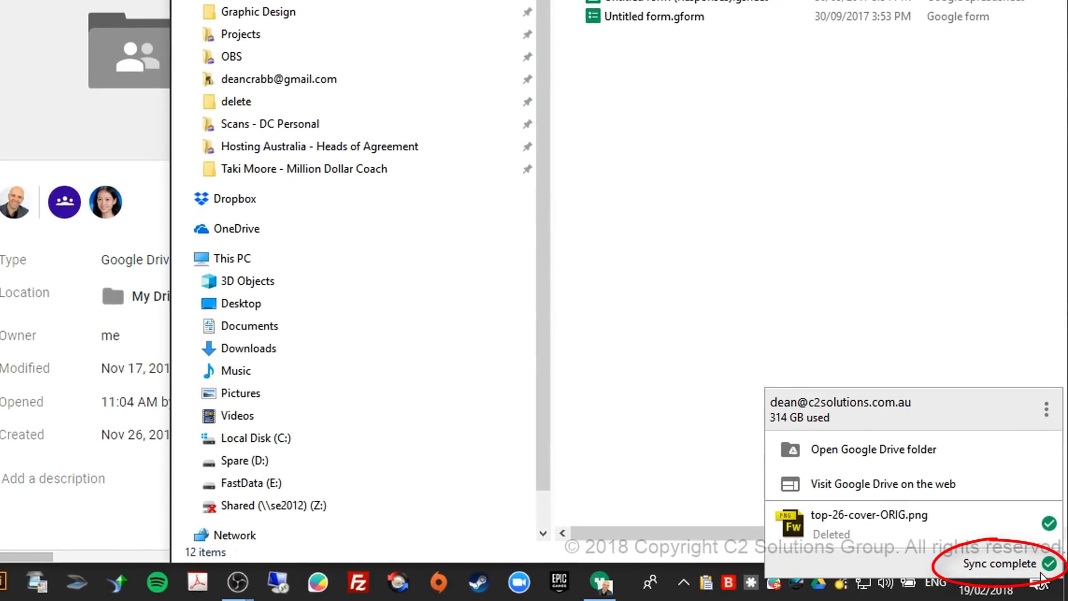
- Bring up the Backup and Sync settings menu from the tray popup
left_click(1046, 411)
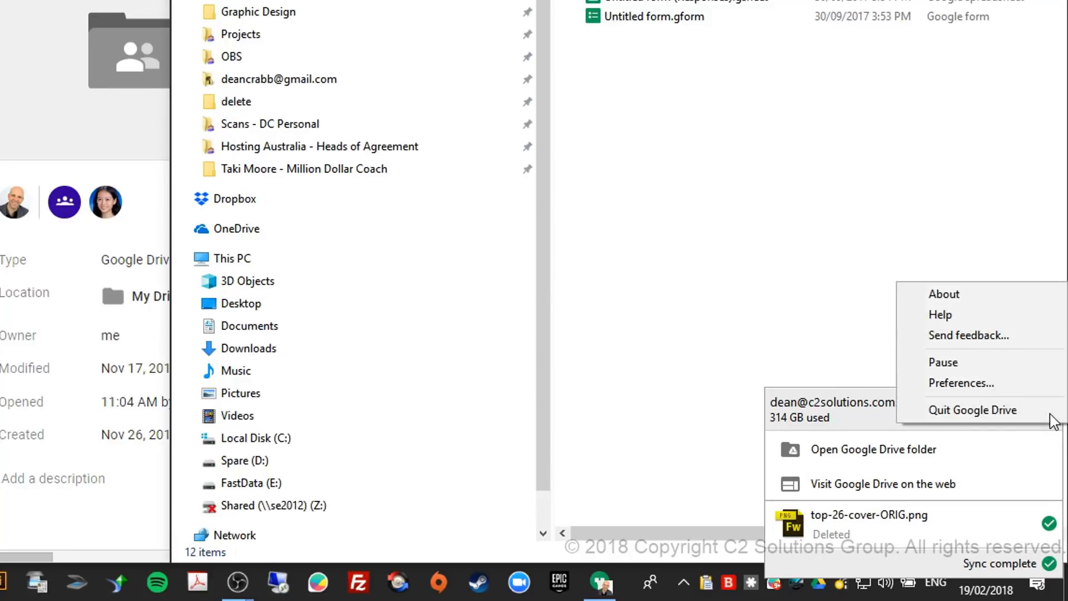
- In Preferences' Sync options, untick all folders so Temp is no longer selected
left_click(1002, 383)
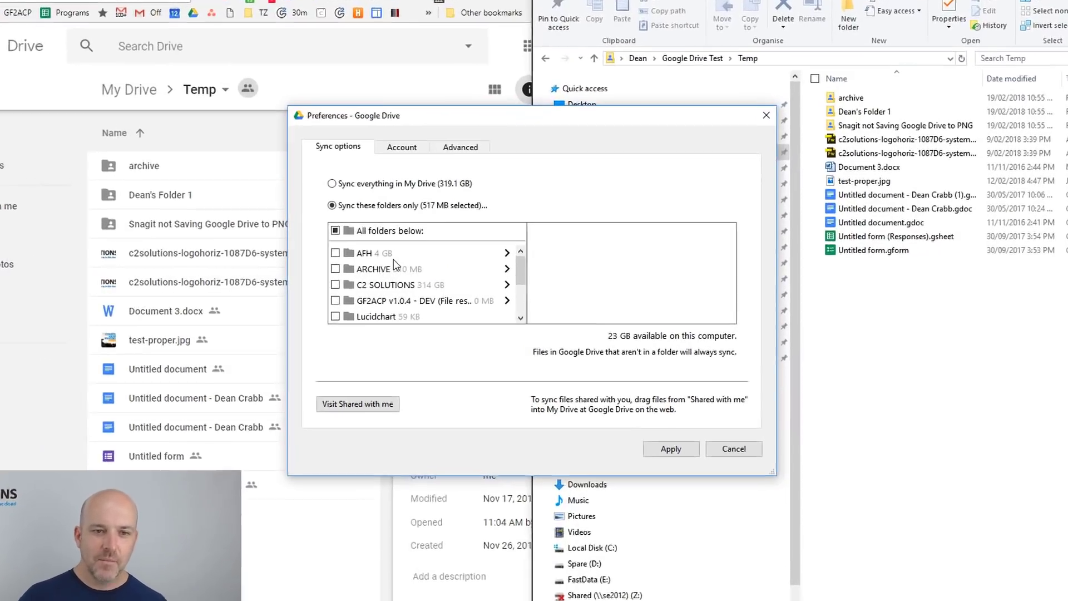
scroll(387, 258, "down", 2)
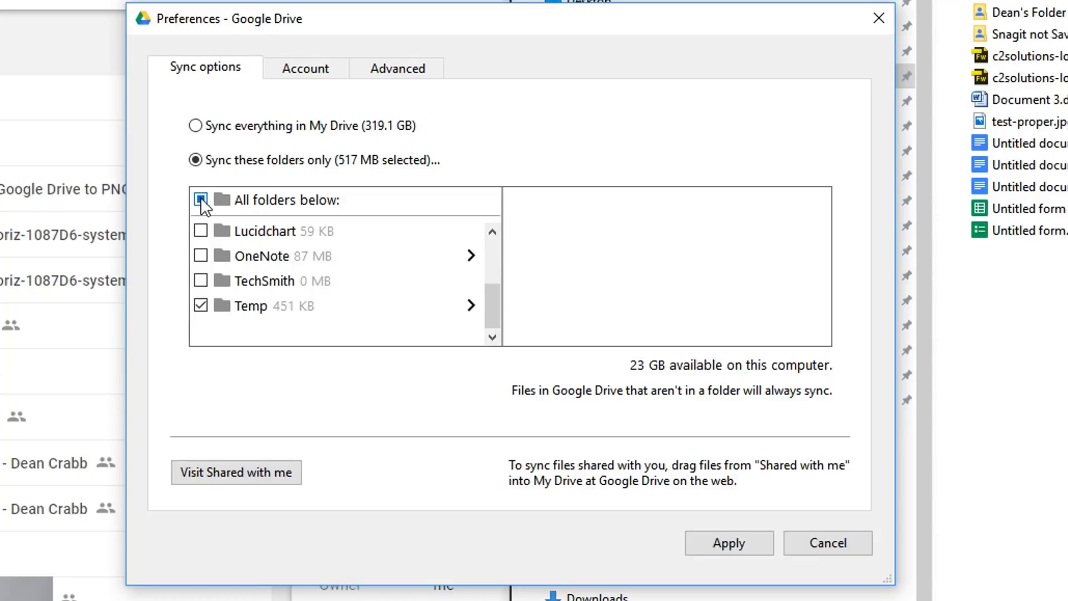
left_click(202, 202)
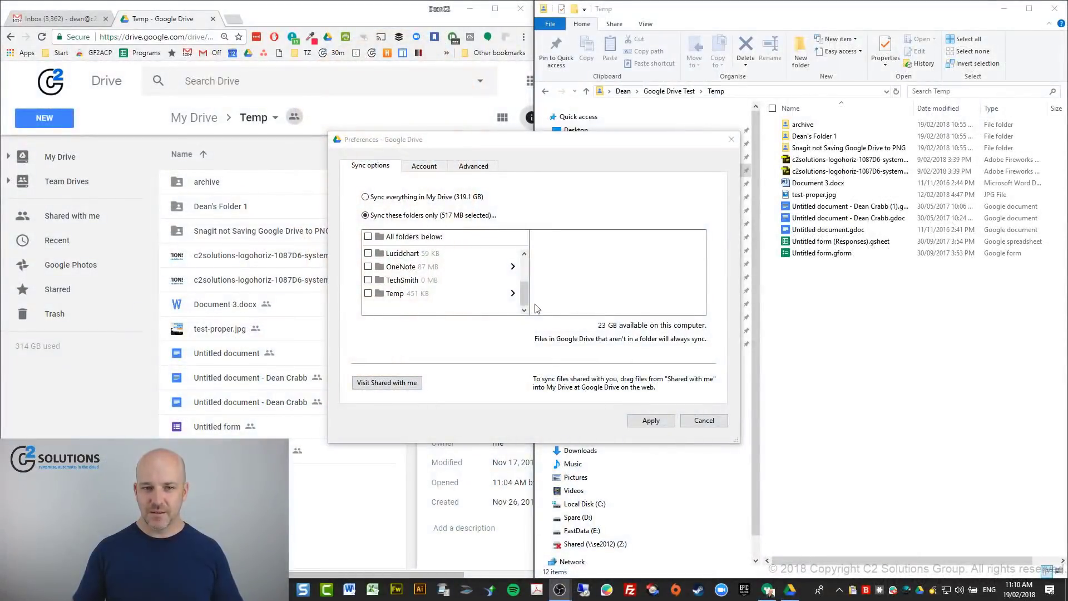
- Paste top-26-cover-ORIG.png into the local Temp folder in File Explorer
left_click(368, 238)
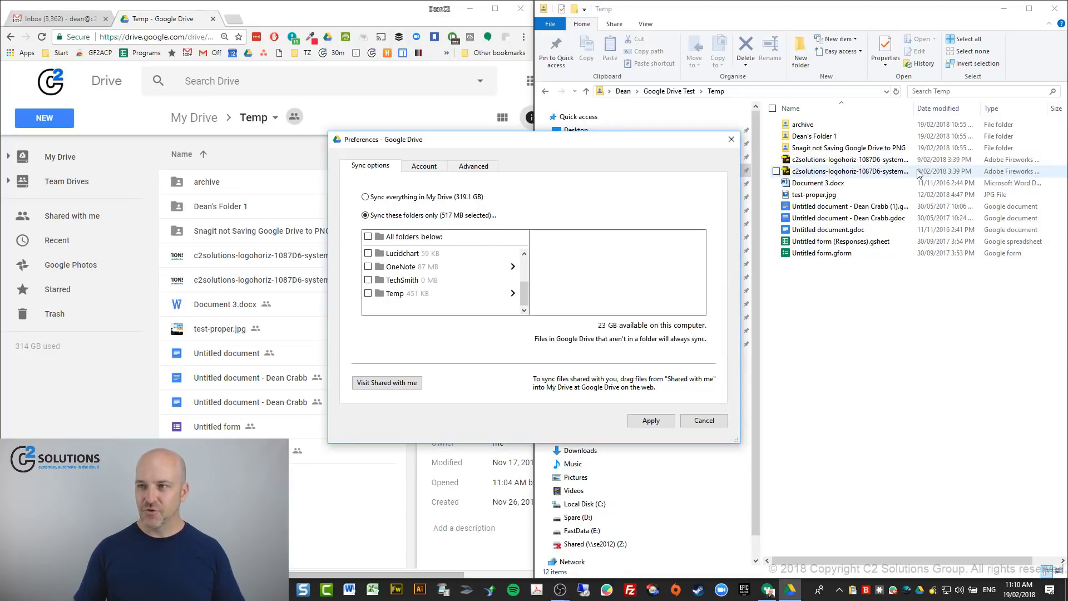
left_click(769, 592)
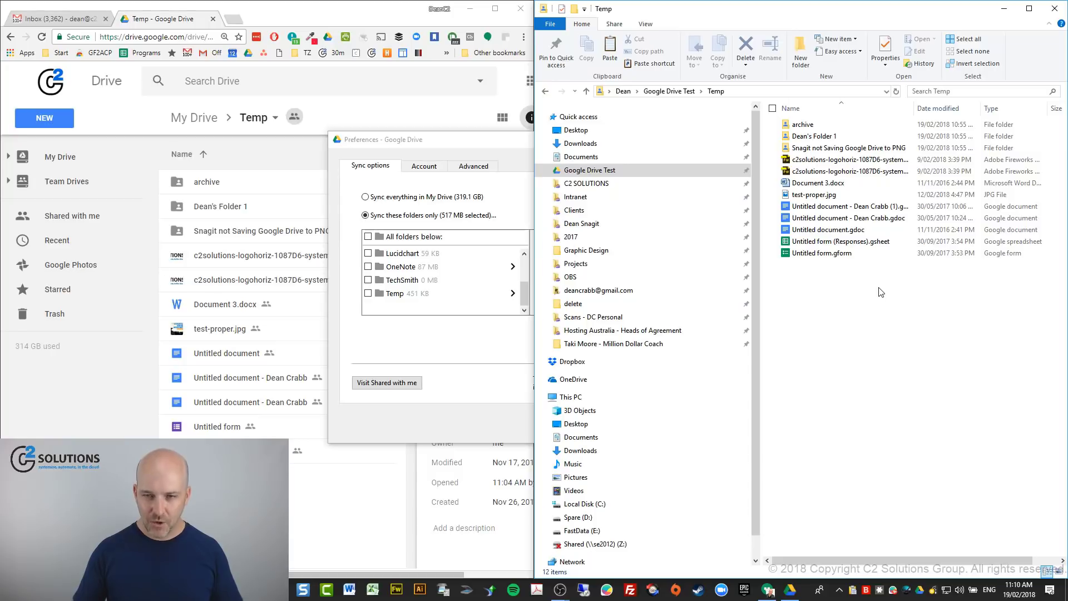
left_click(385, 333)
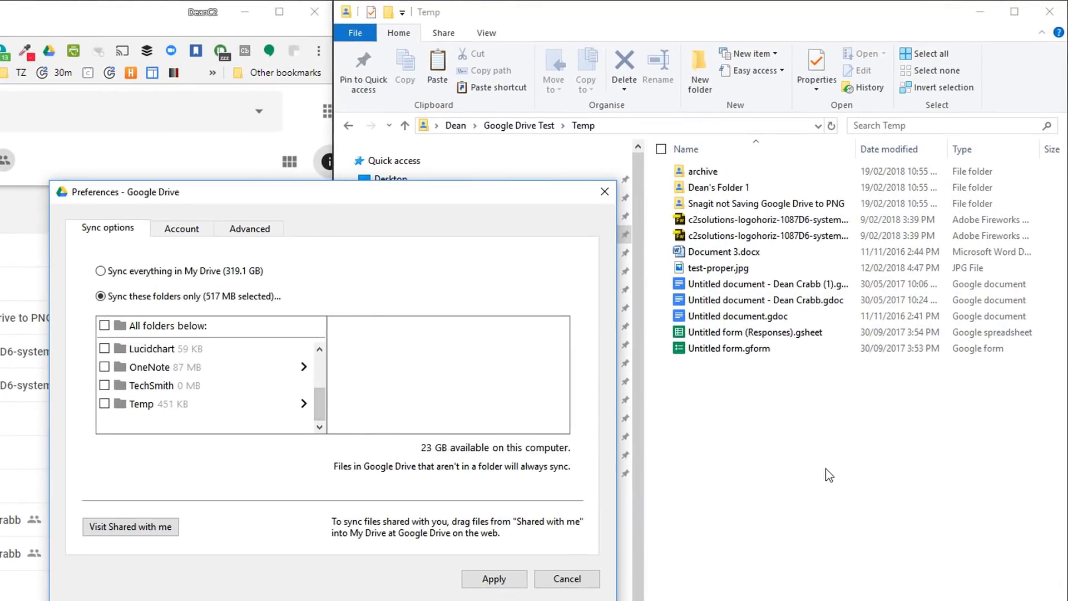
key("ctrl+v")
- Apply the new sync folder selection and confirm removing Temp from syncing
key("alt+Tab")
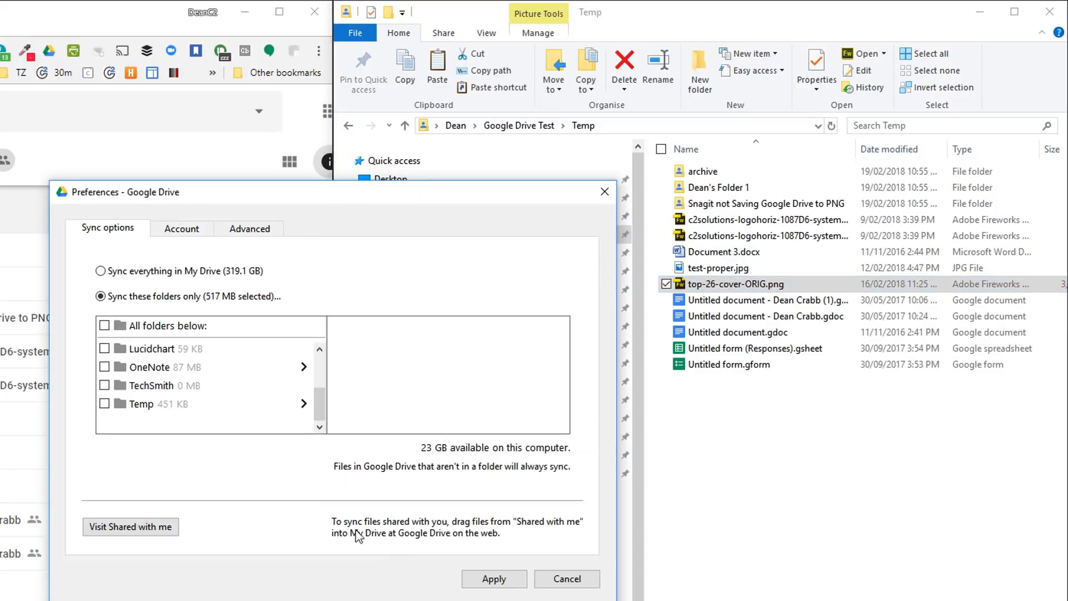
left_click(480, 580)
left_click(382, 443)
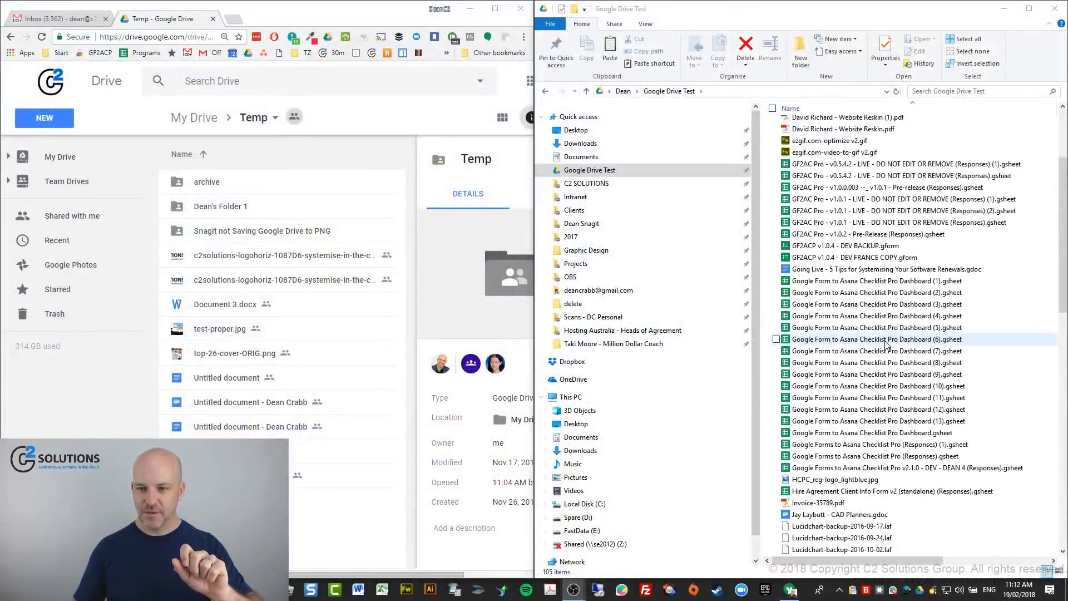
- Check the sync panel's recent activity, then dismiss the panel
scroll(887, 345, "up", 7)
scroll(887, 345, "down", 2)
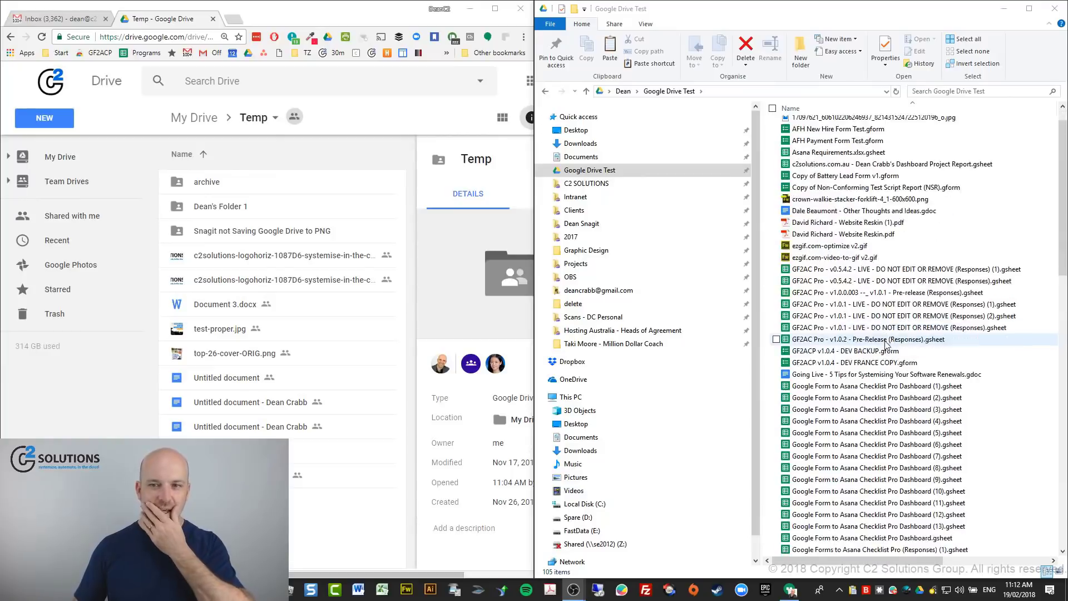
left_click(917, 592)
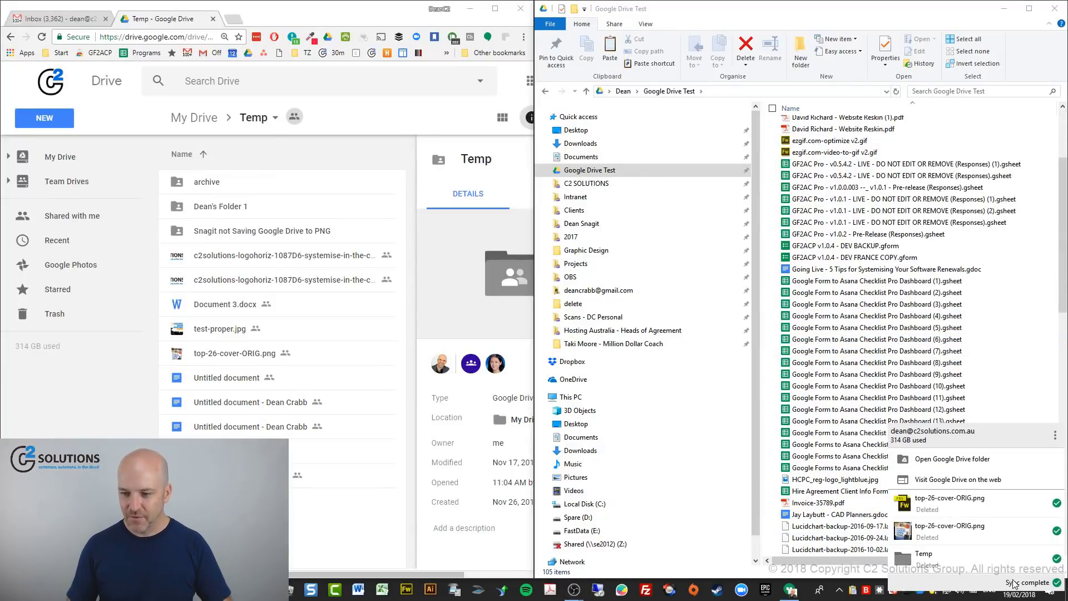
left_click(907, 397)
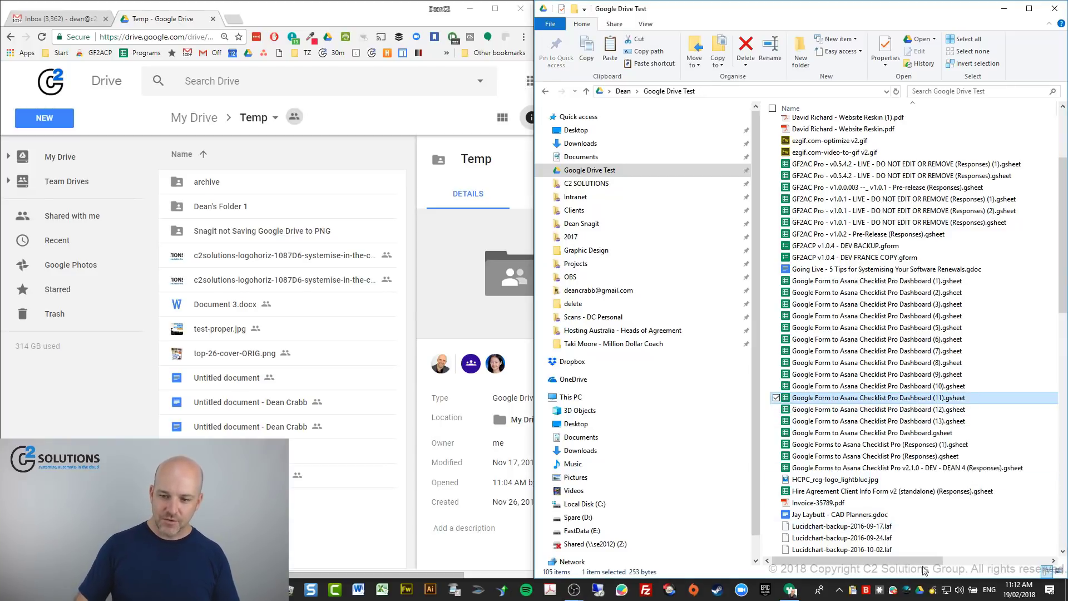
- Quit the old Google Drive sync app from its options menu
left_click(919, 590)
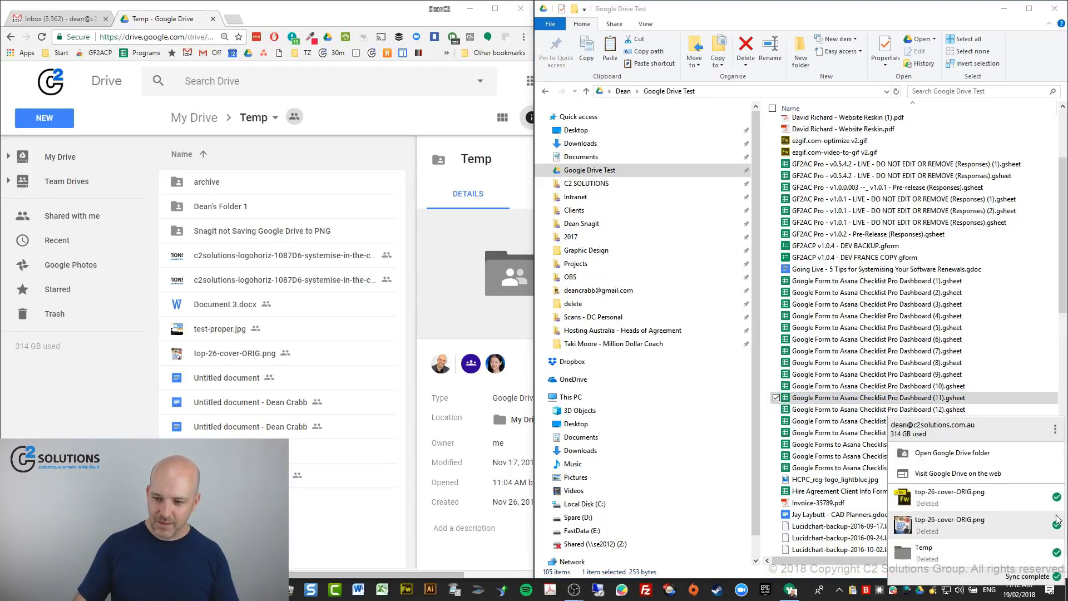
left_click(1055, 430)
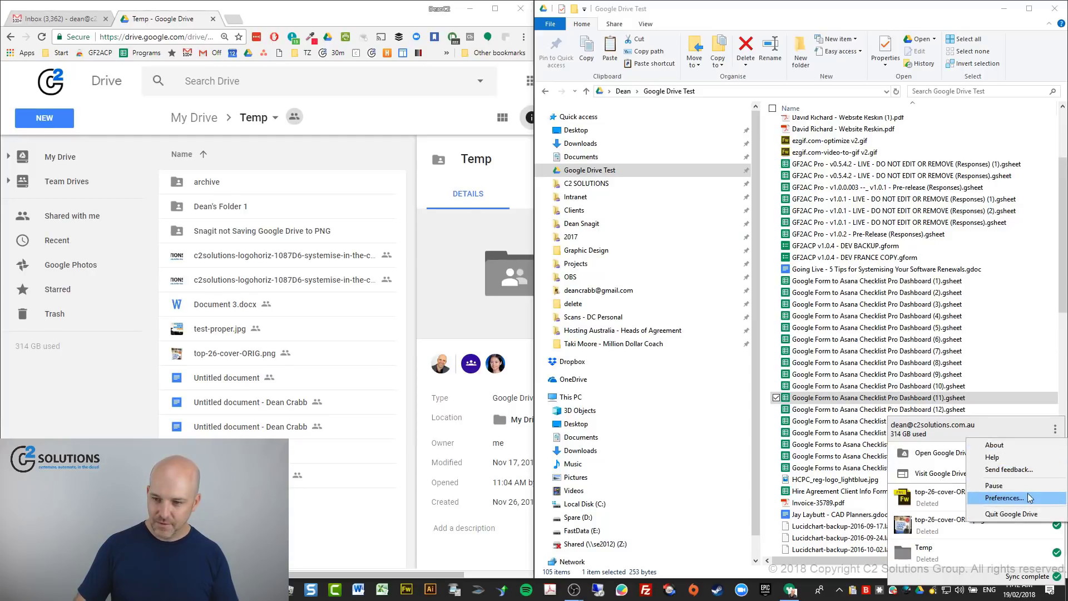
left_click(1019, 514)
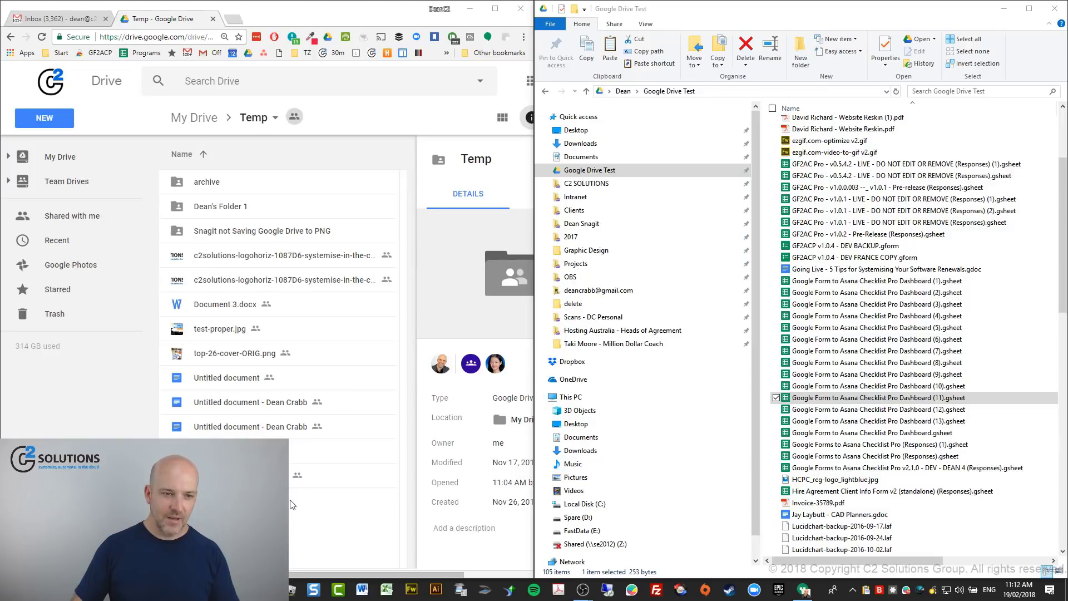
- Maximise Chrome and choose Download Drive File Stream for Windows from Drive's Settings menu
left_click(494, 9)
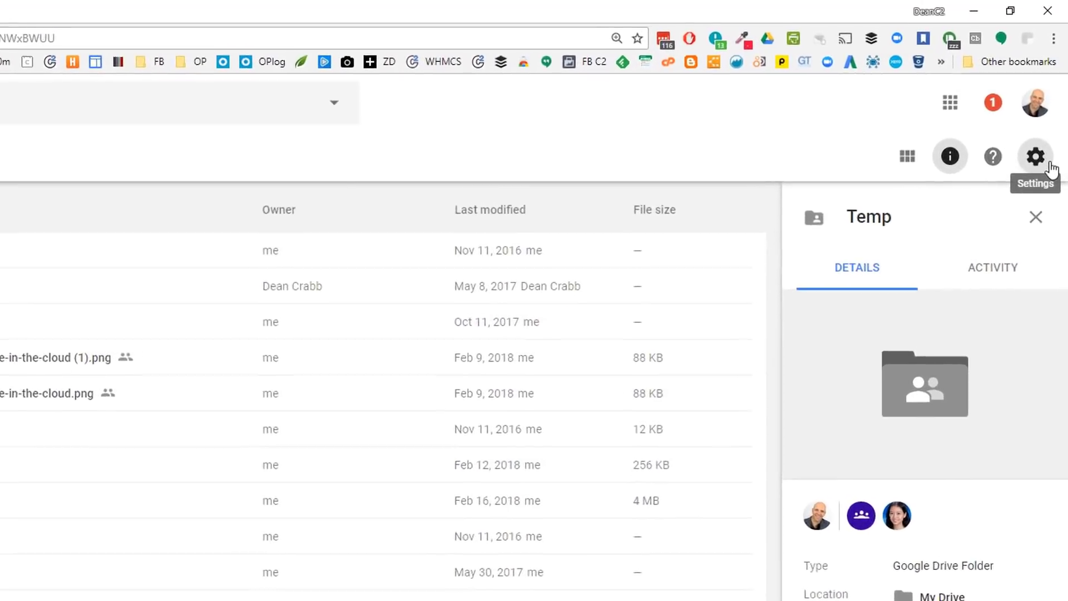
left_click(1054, 111)
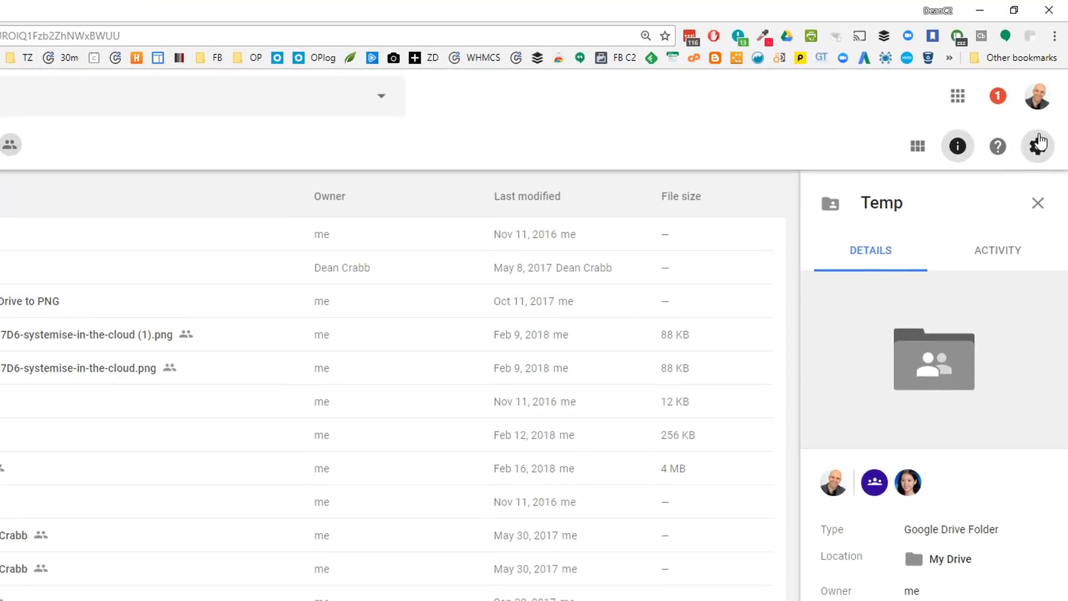
left_click(1046, 107)
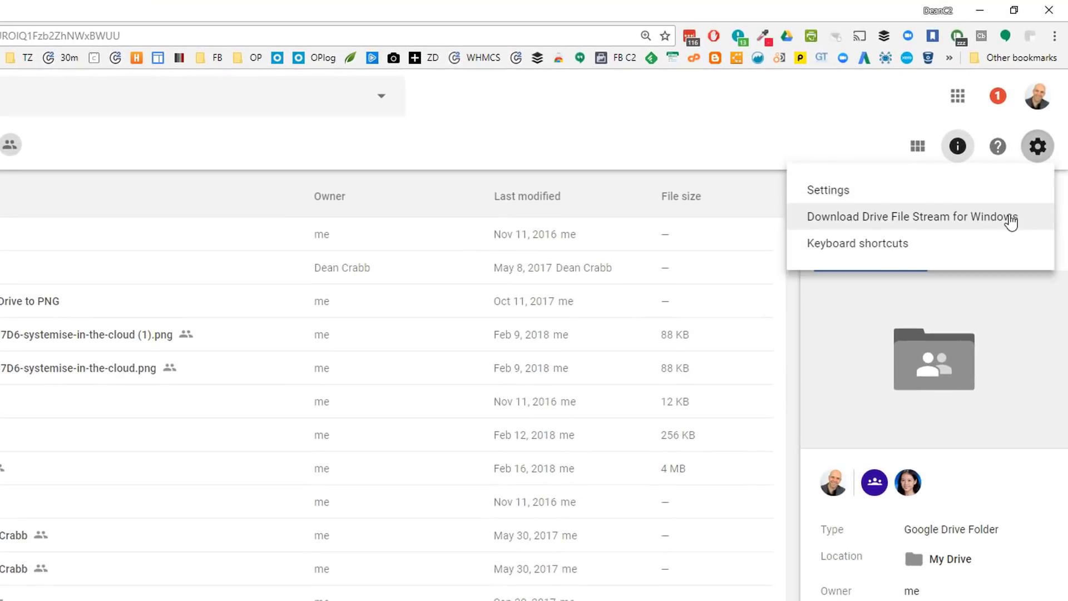
left_click(1012, 216)
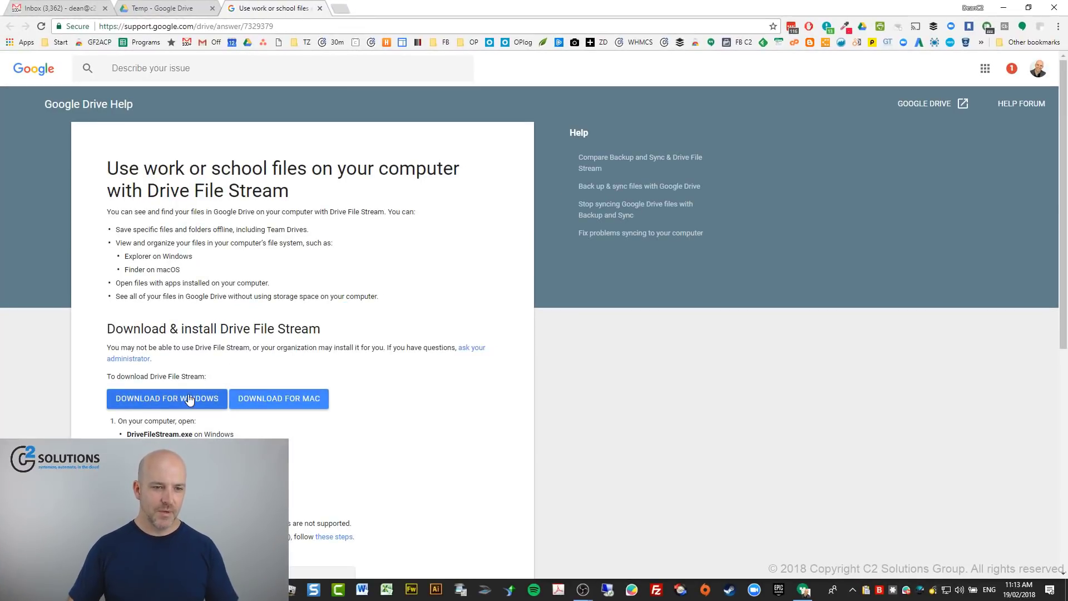
- Download the Windows Drive File Stream installer and run it until installation completes
left_click(174, 400)
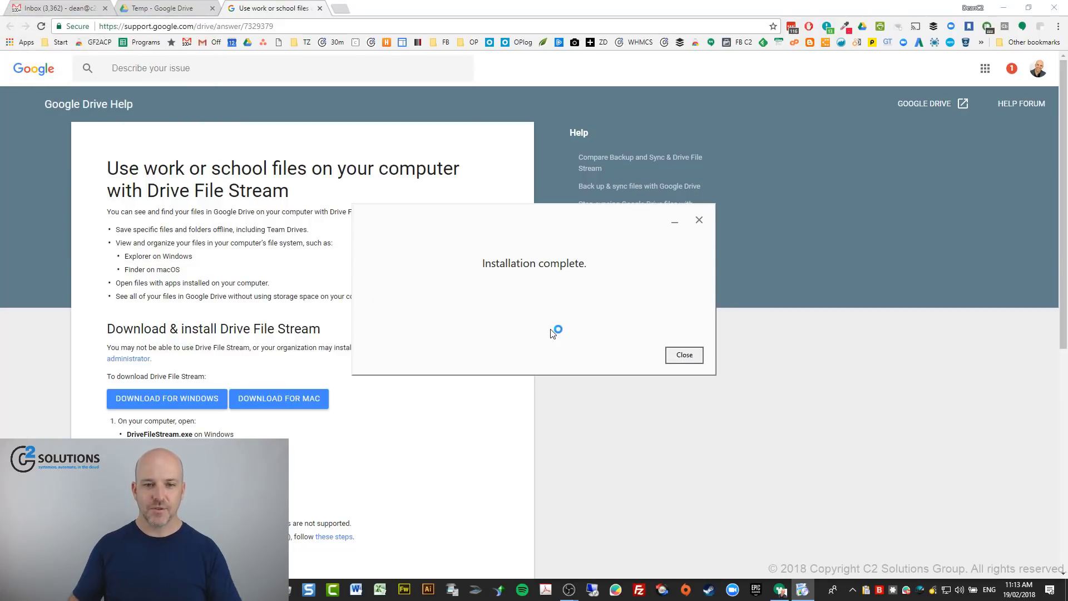
- Dismiss the installation message and sign in with the account e-mail and password
left_click(673, 355)
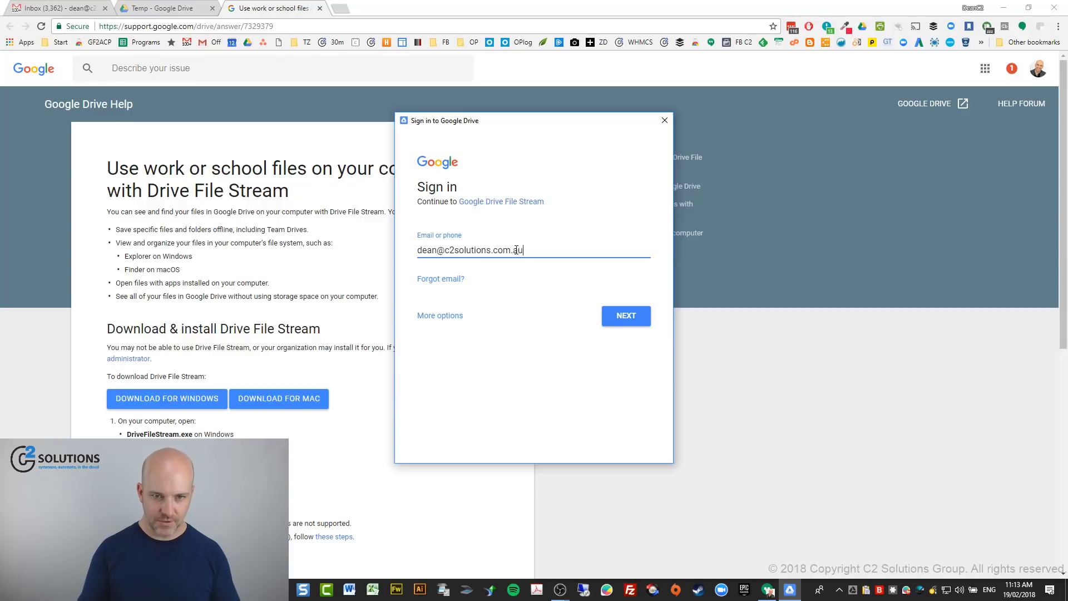
left_click(621, 317)
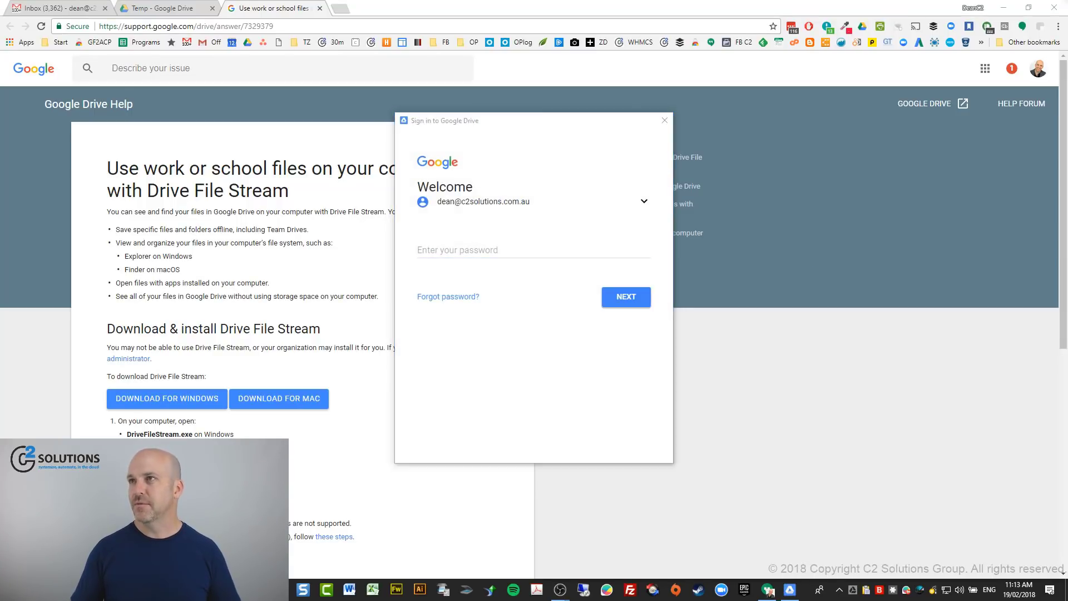
left_click(486, 250)
key("ctrl+v")
left_click(630, 298)
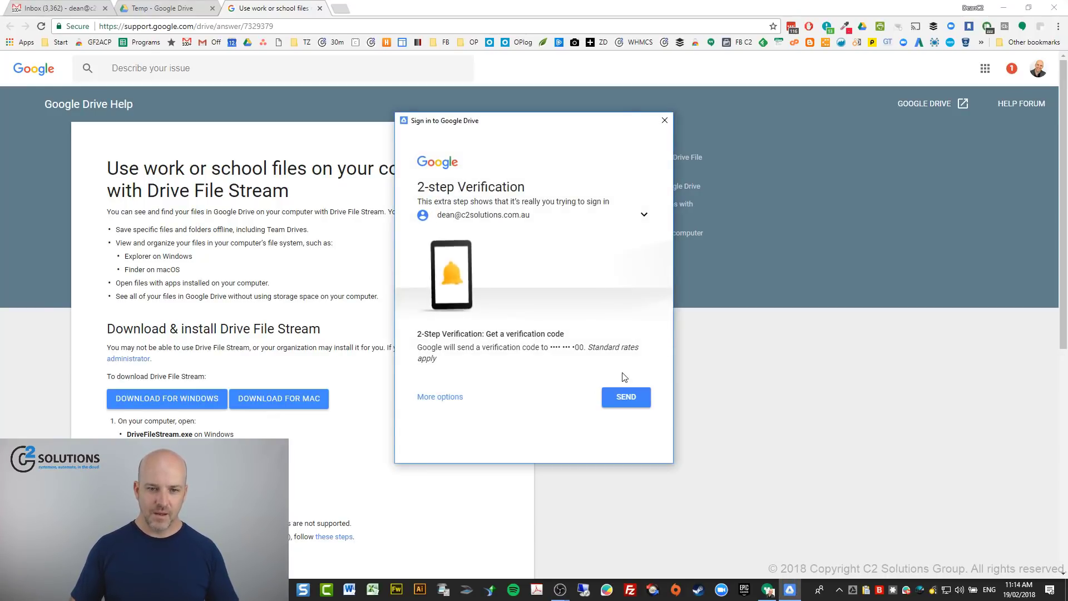
- Complete two-step verification using the code sent by text message
left_click(632, 393)
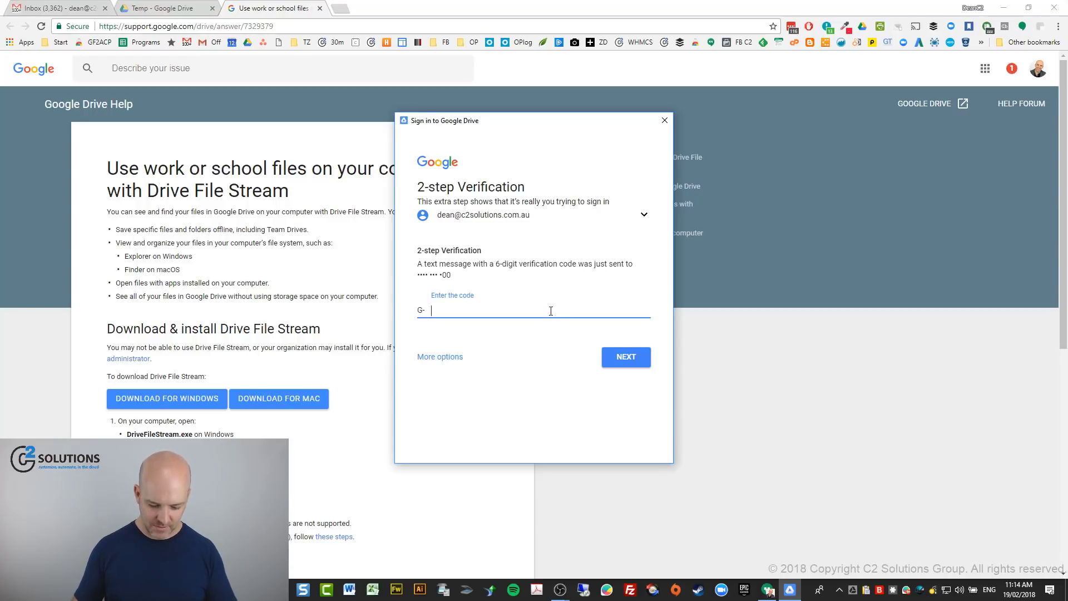
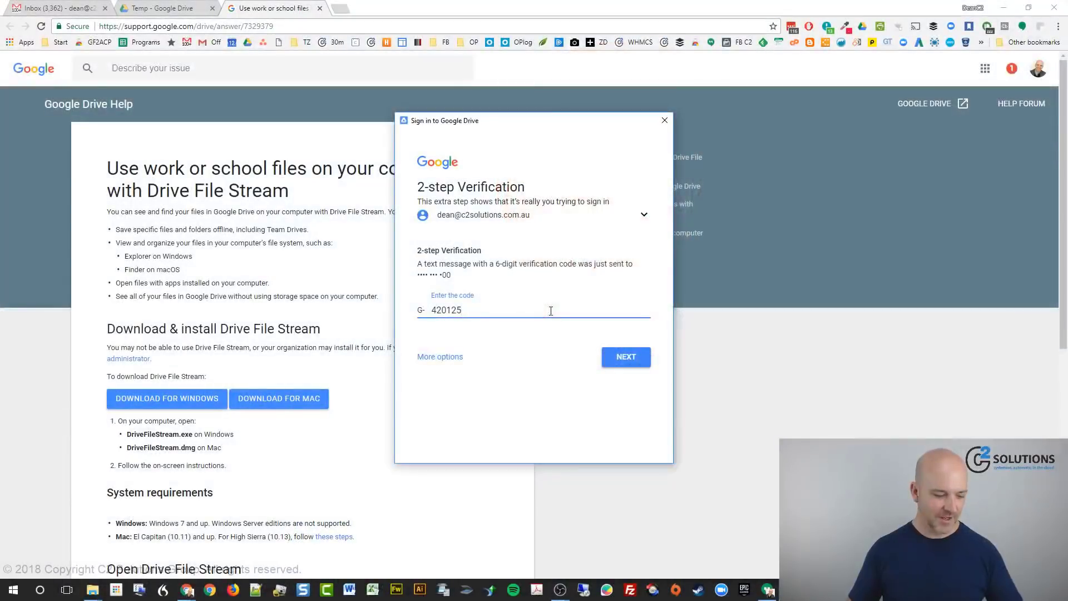
left_click(626, 358)
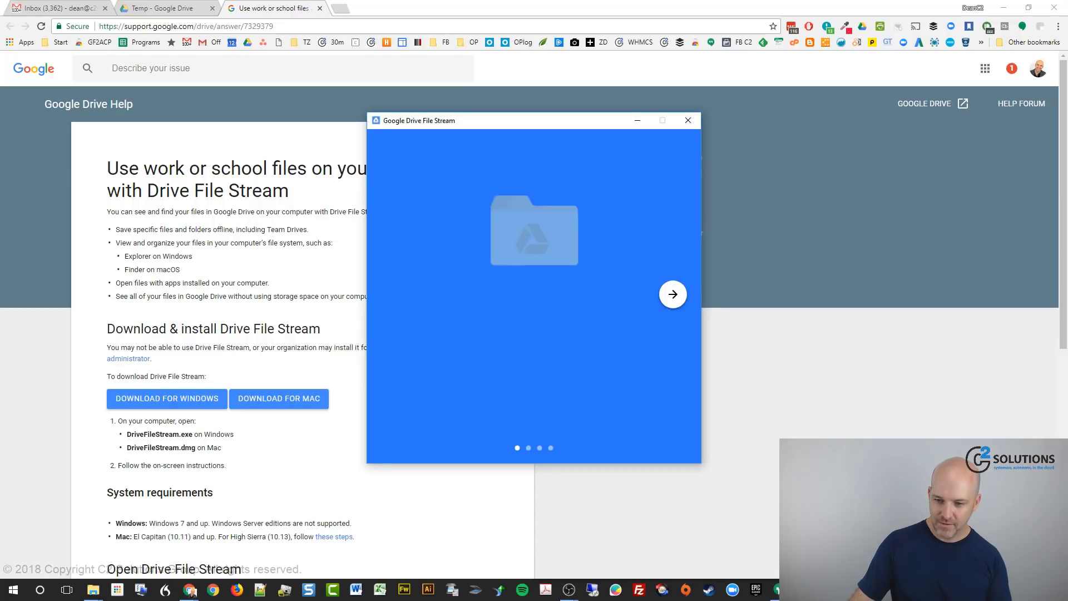
- Step through the welcome slides and open the G: drive in File Explorer
left_click(672, 295)
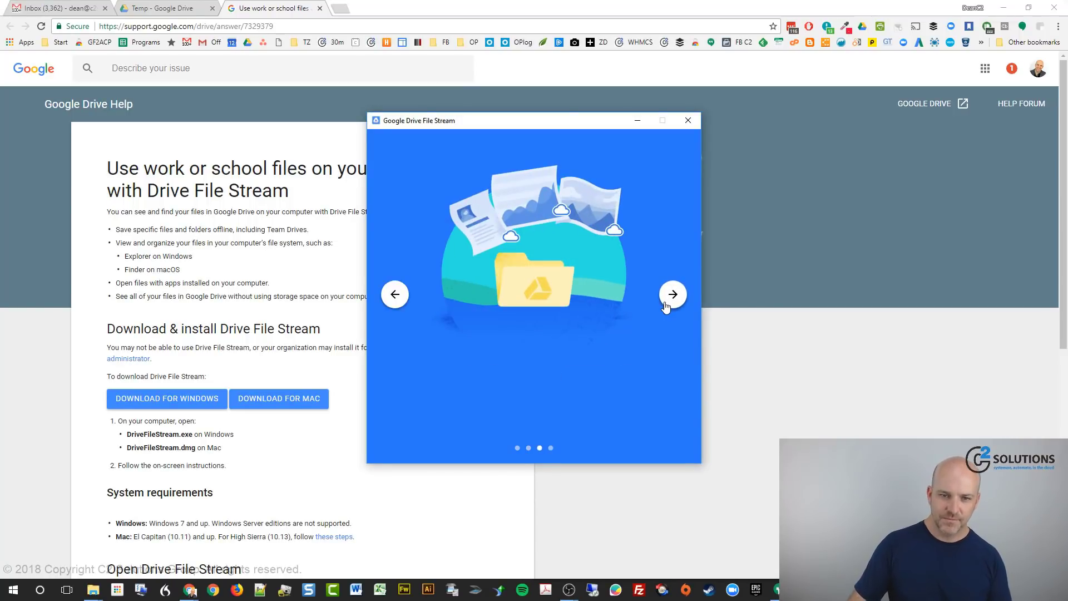
left_click(673, 303)
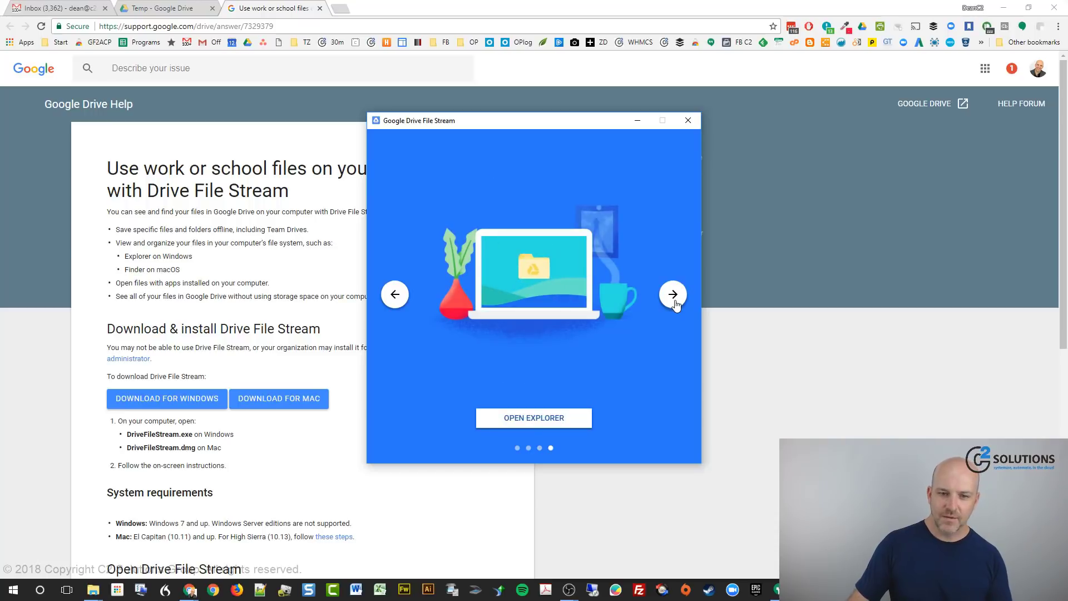
left_click(548, 423)
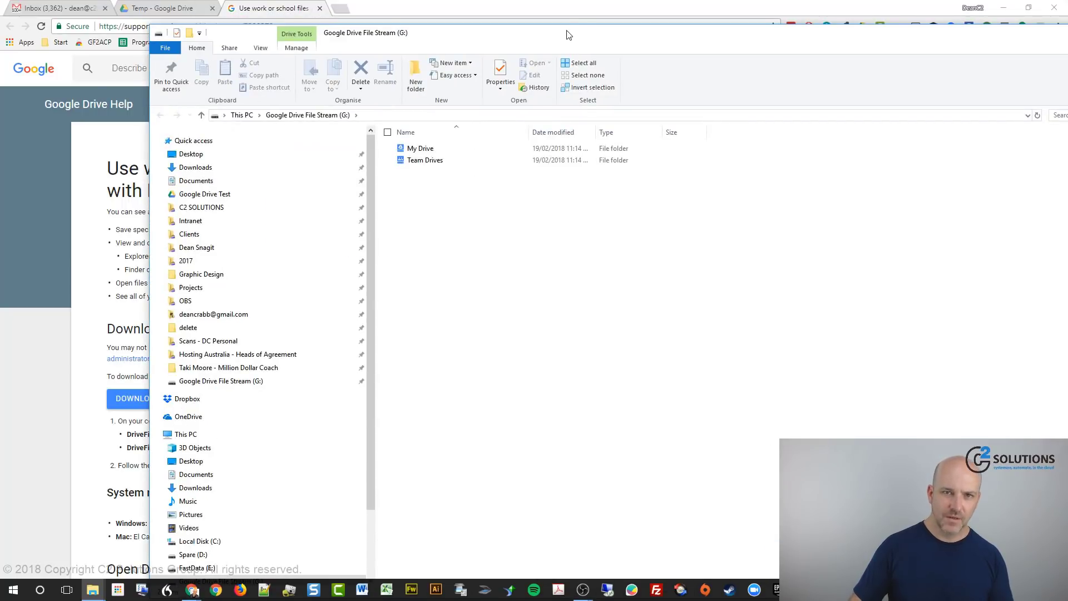
- Maximise Explorer, peek inside Team Drives on G:, then open My Drive
double_click(569, 37)
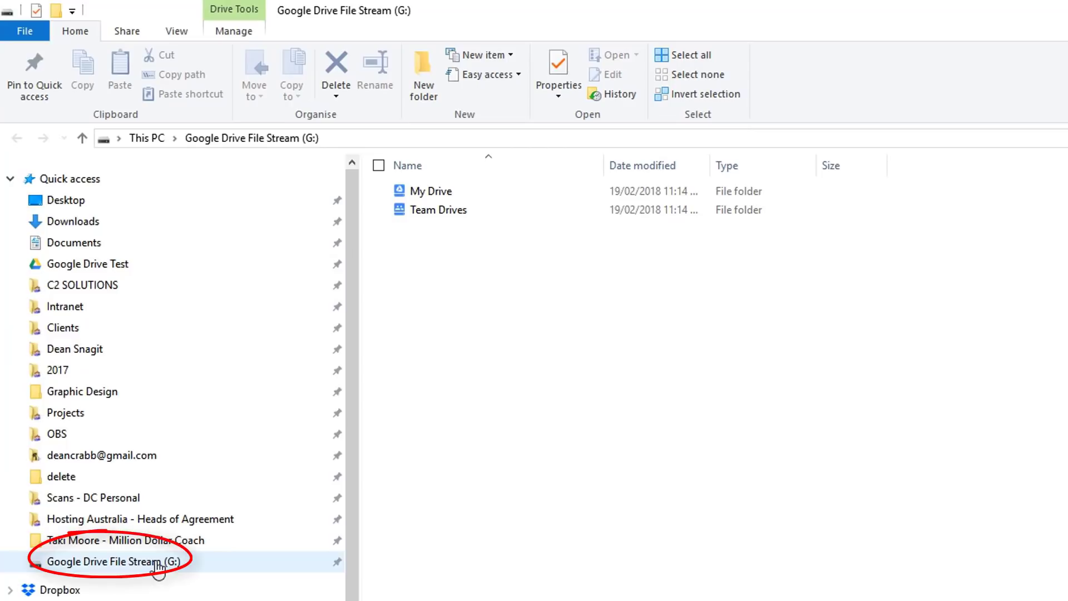
left_click(166, 563)
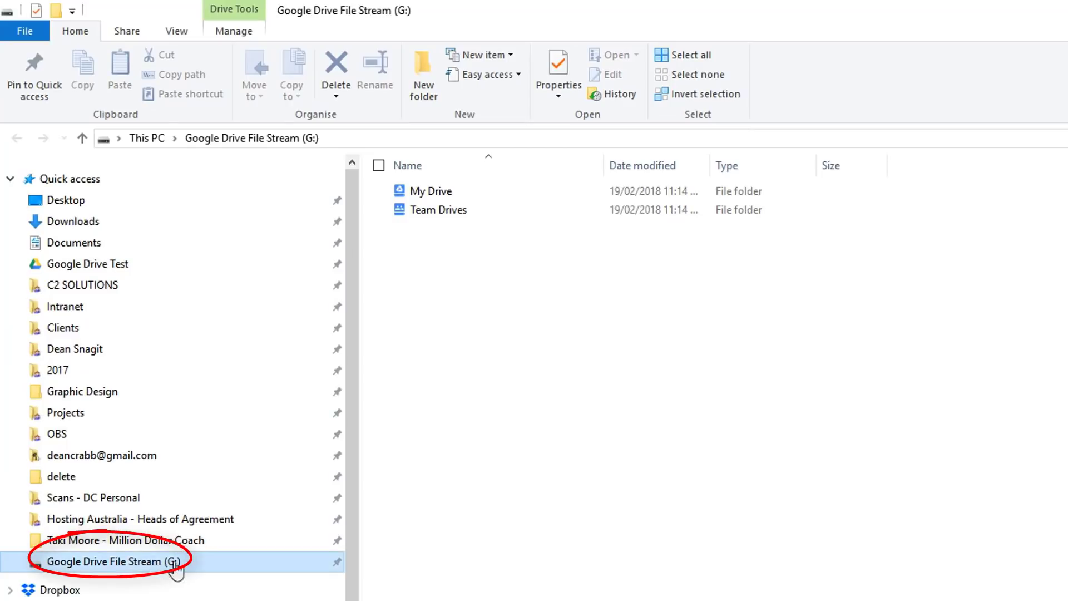
double_click(446, 210)
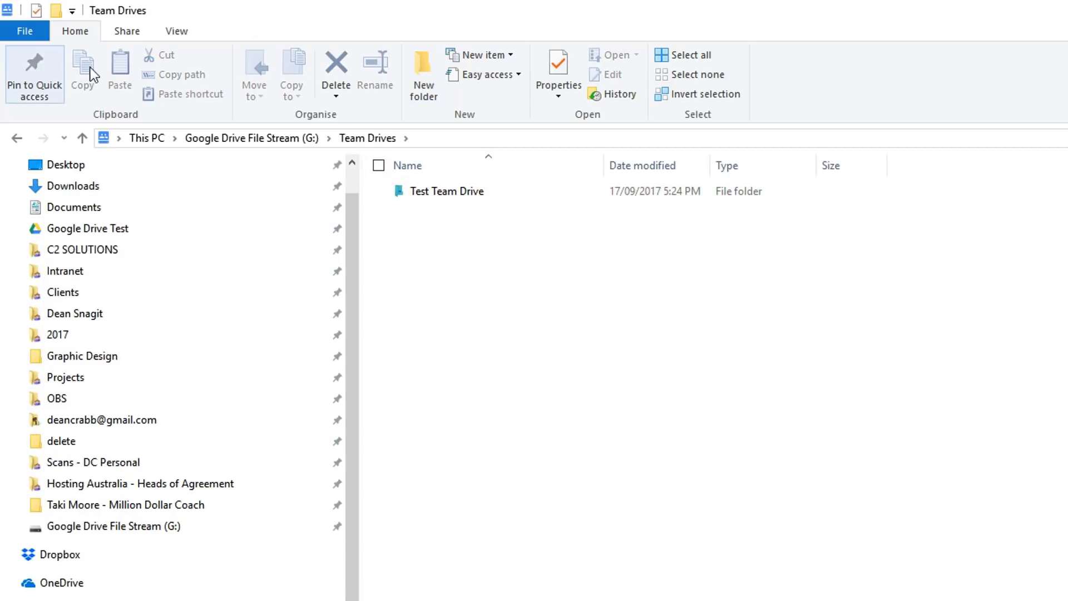
key("alt+Left")
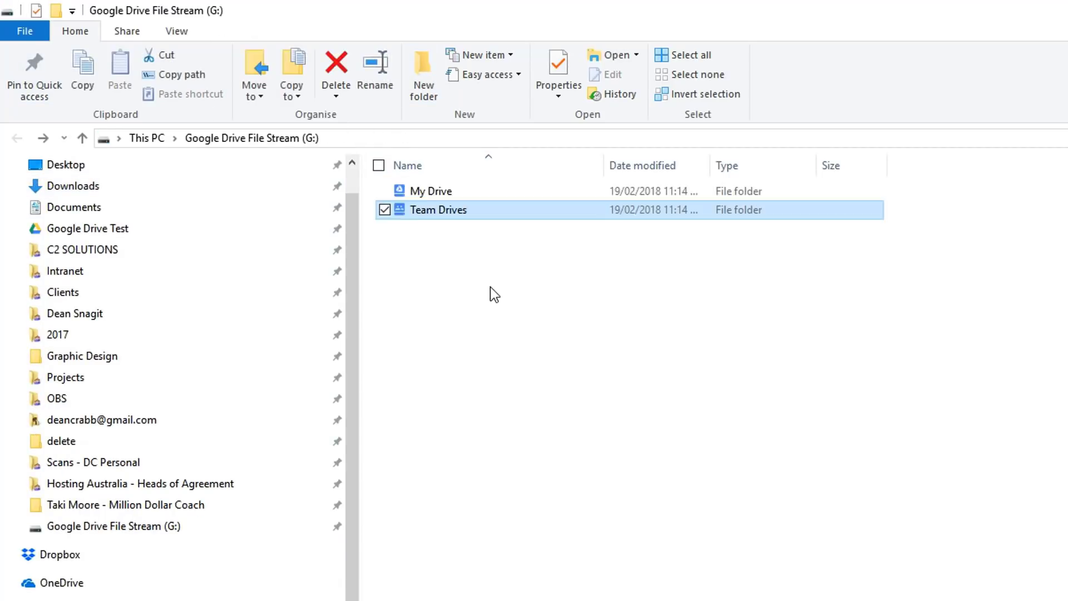
double_click(481, 190)
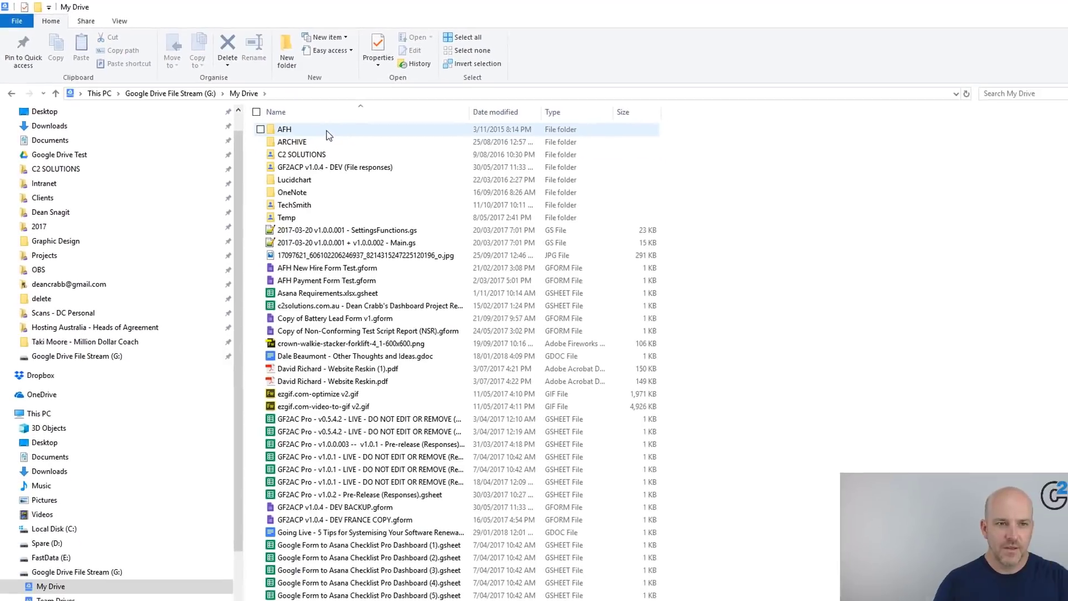
scroll(317, 163, "down", 20)
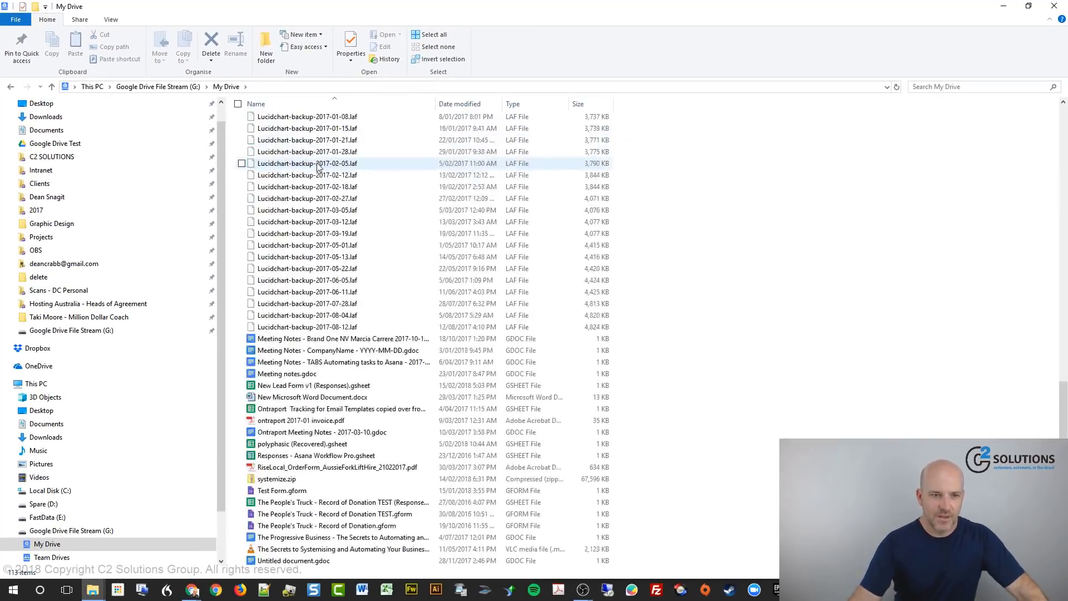
- Select the SettingsFunctions.gs script in My Drive and move its opened window aside
scroll(318, 167, "up", 20)
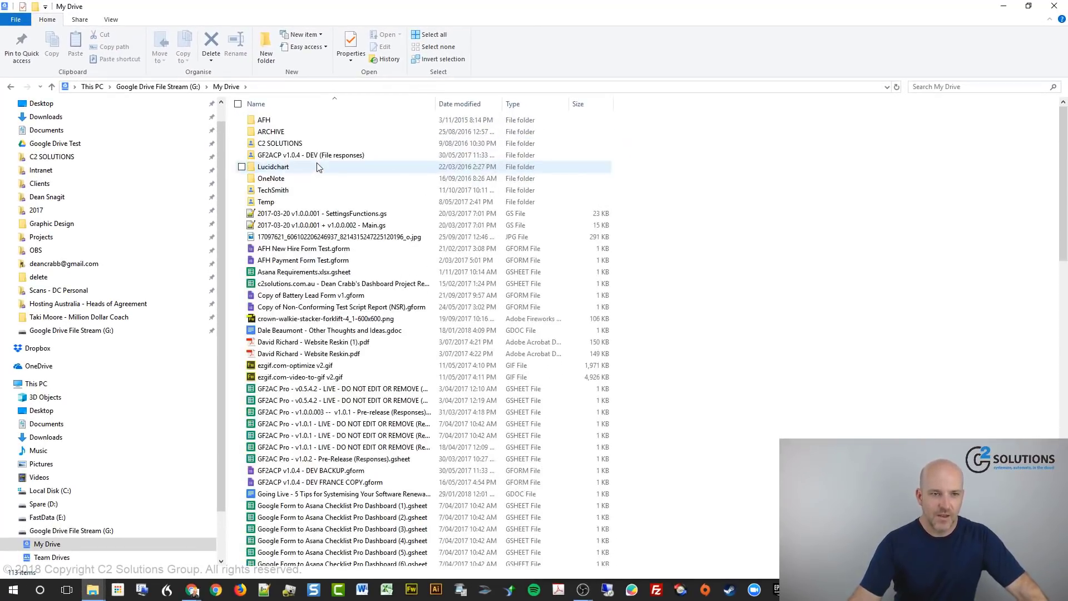
left_click(320, 215)
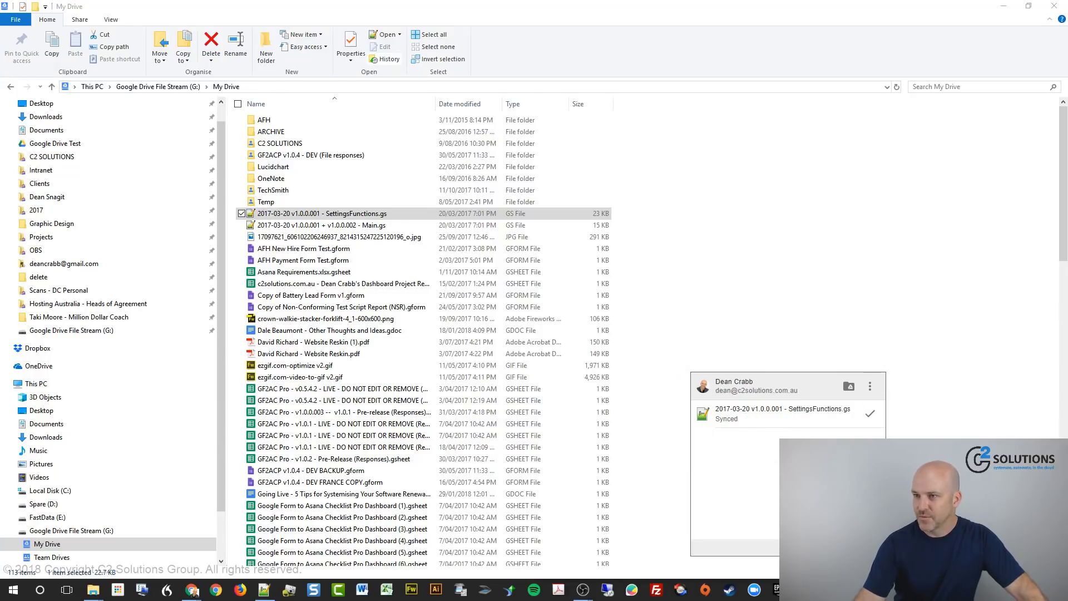
left_click_drag(740, 143, 616, 128)
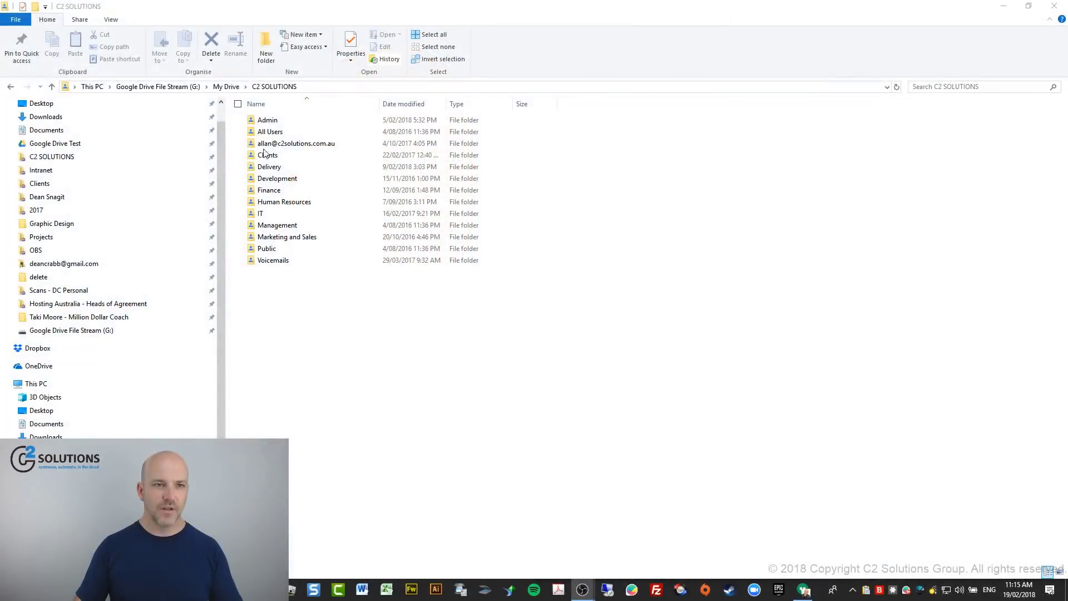
- Navigate from the G: drive top level through My Drive and C2 SOLUTIONS into Delivery
left_click(186, 89)
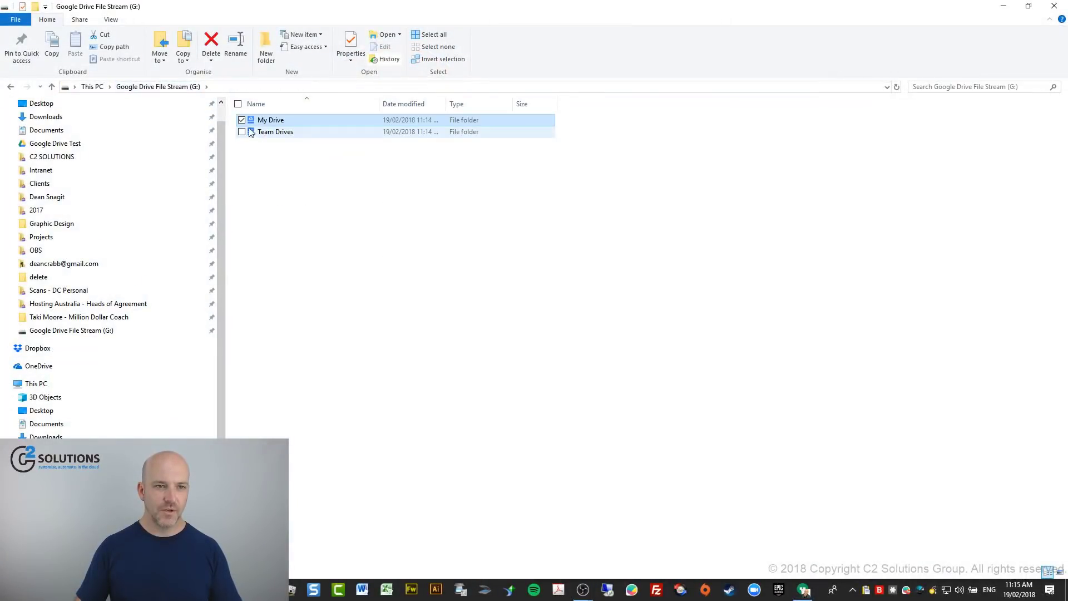
double_click(271, 121)
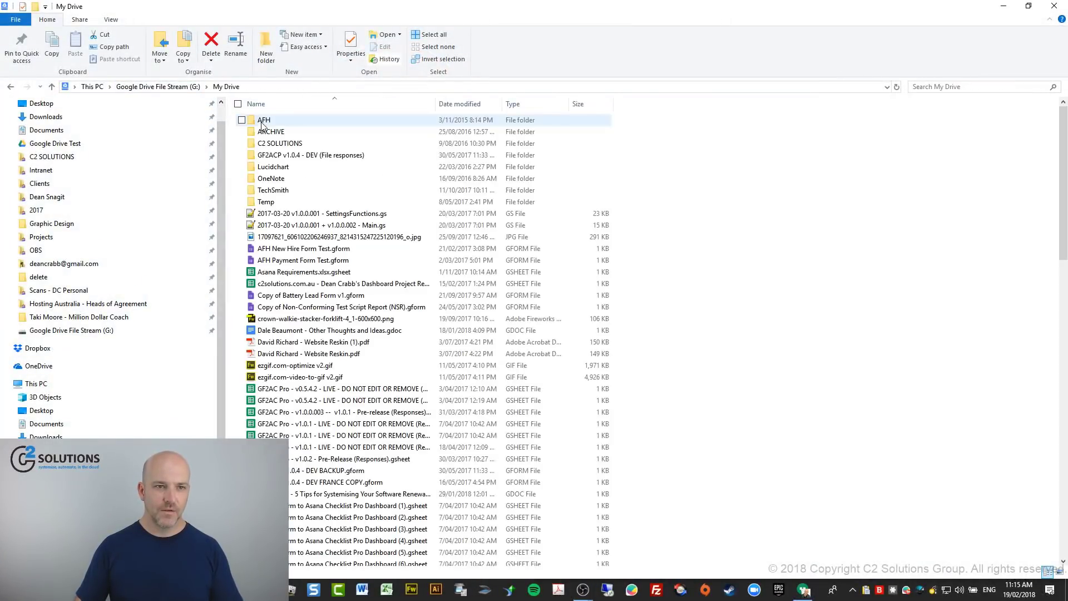
double_click(292, 145)
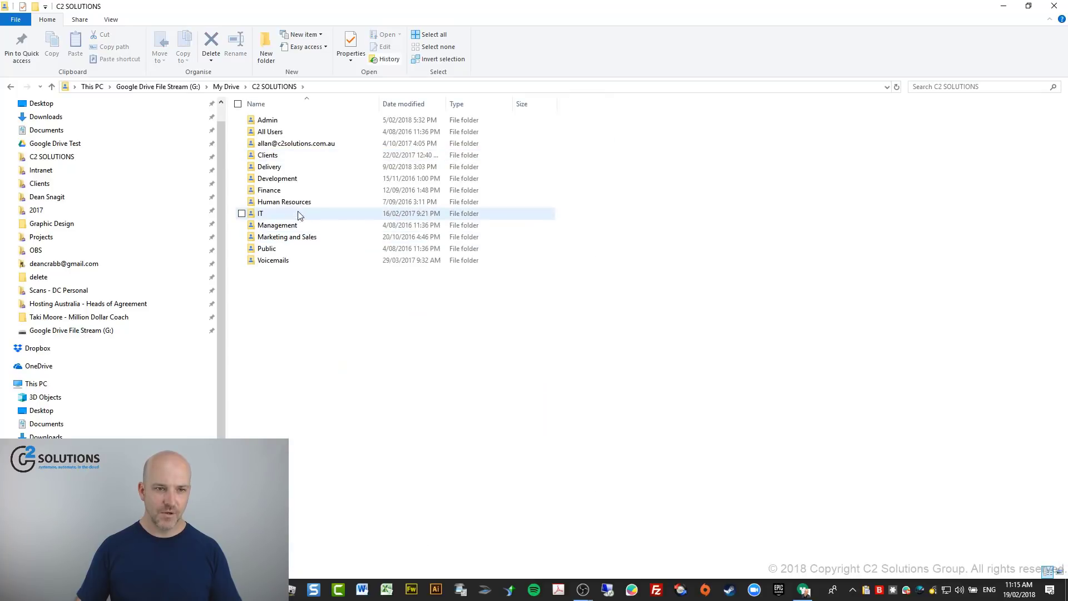
double_click(296, 167)
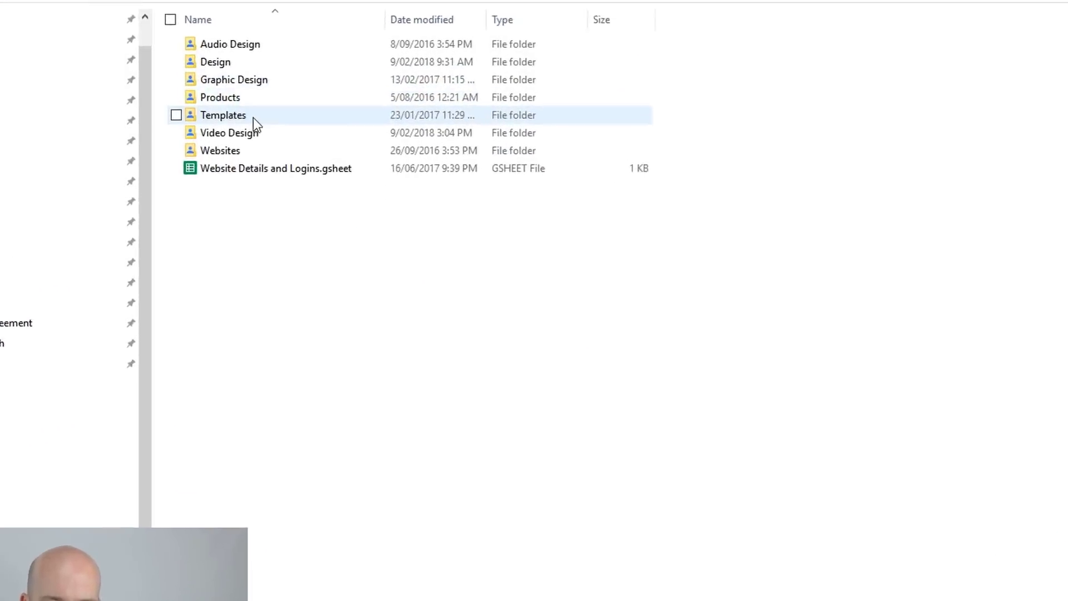
- Check the Video Design folder's Drive File Stream choices: Available offline or Online only
left_click(282, 168)
right_click(284, 167)
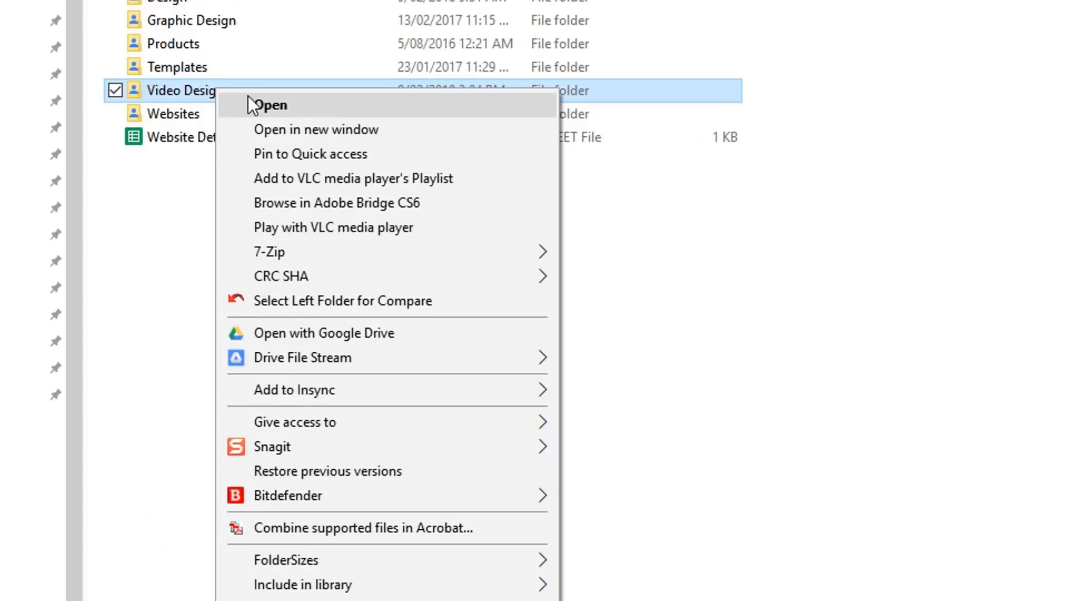
mouse_move(351, 356)
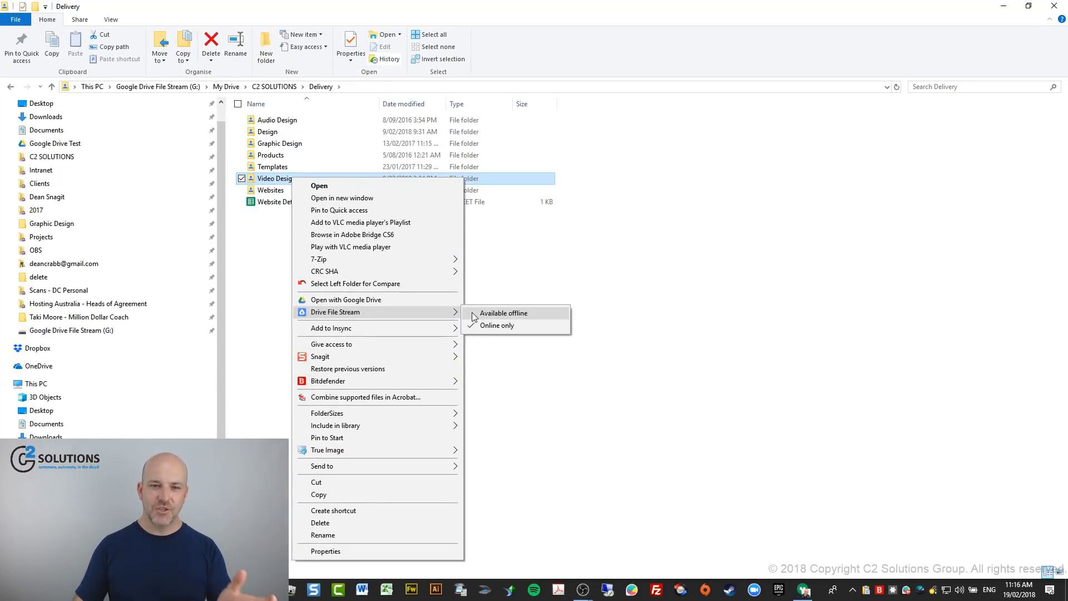
- Paste 0_2_18_2018_1_32_pm_v2.csv into the G: drive Temp folder and verify it shows Synced
left_click(844, 453)
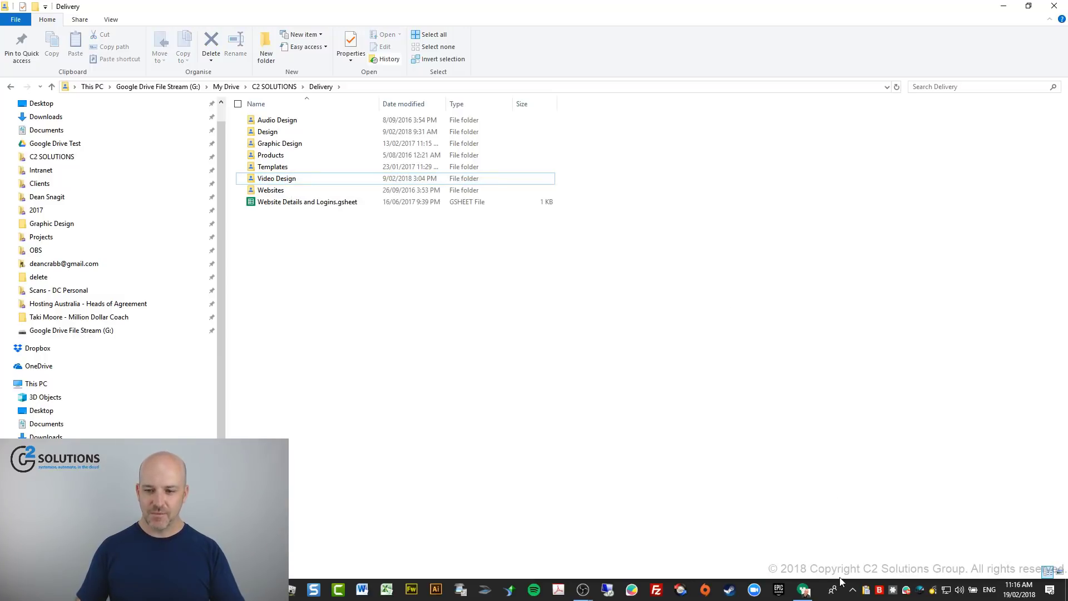
left_click(853, 591)
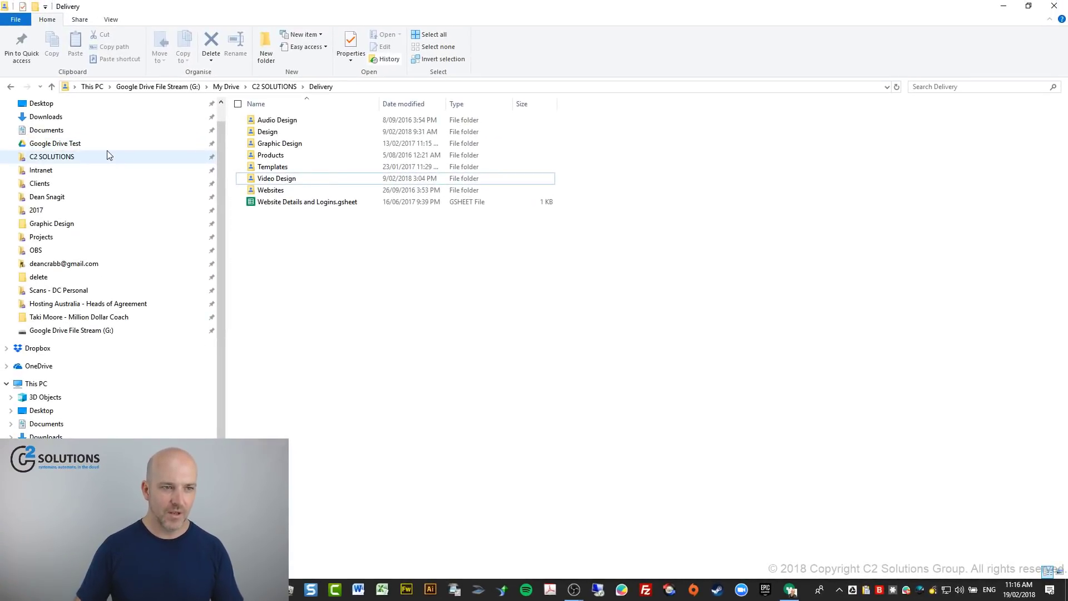
left_click(106, 156)
double_click(247, 146)
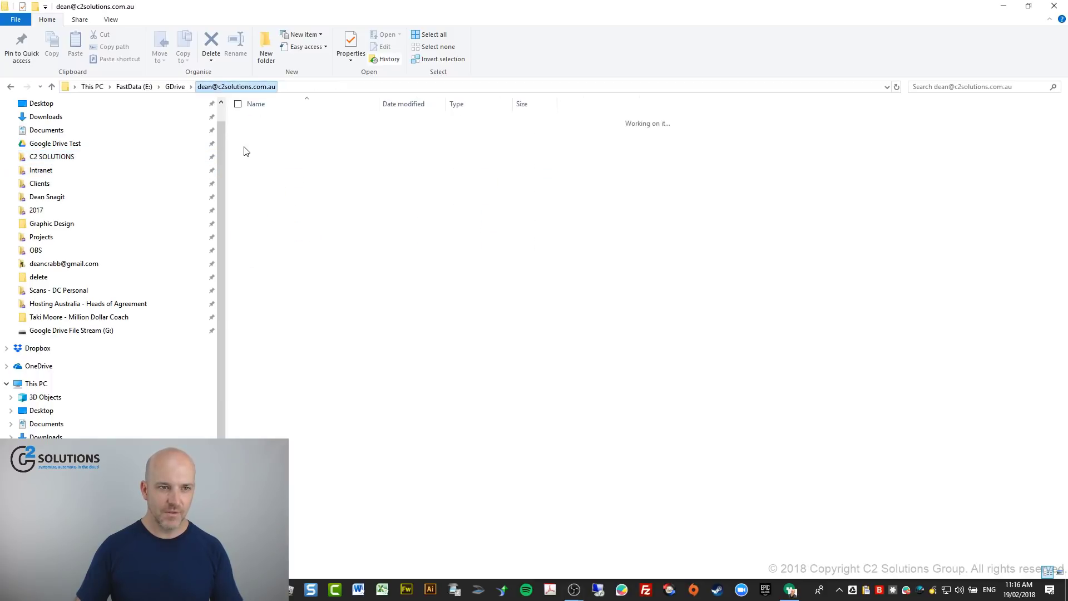
double_click(277, 199)
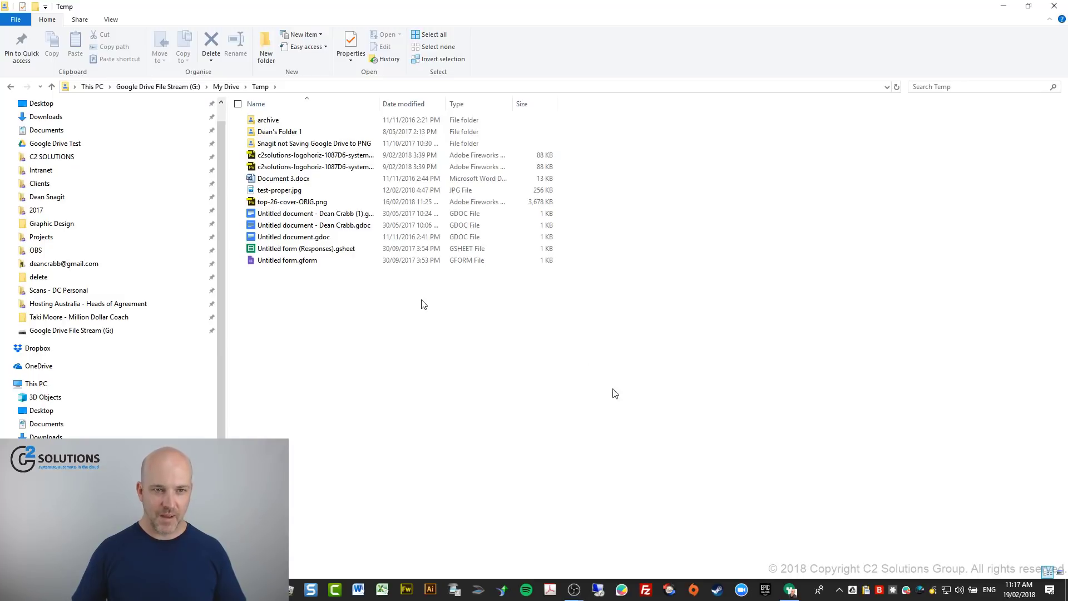
key("ctrl+v")
left_click(853, 590)
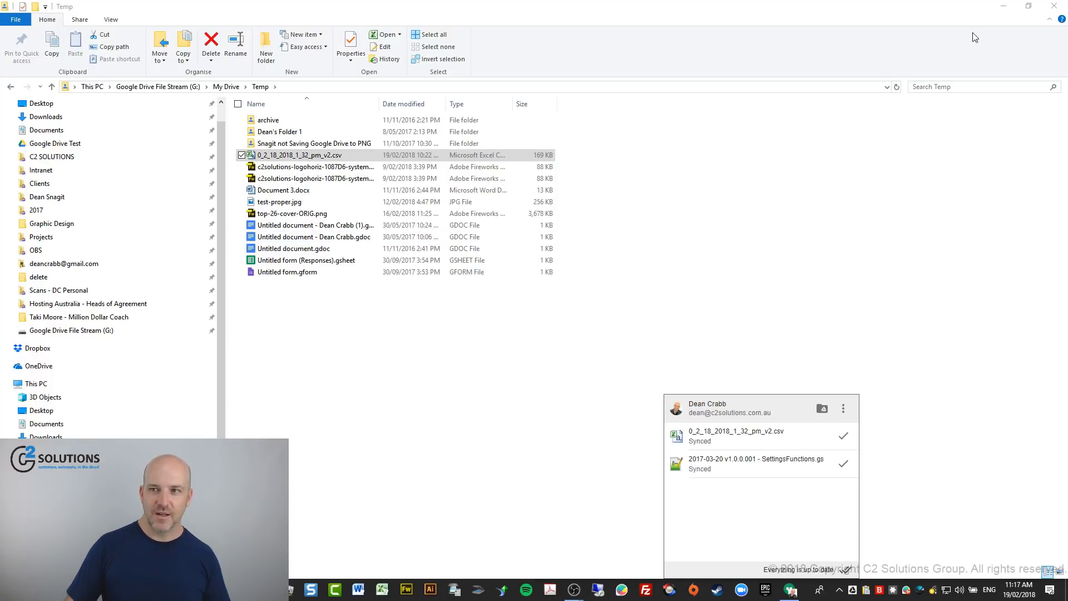
- In the web Temp folder, view 0_2_18_2018_1_32_pm_v2.csv details showing creation via Drive File Stream
left_click(1004, 8)
left_click(1004, 8)
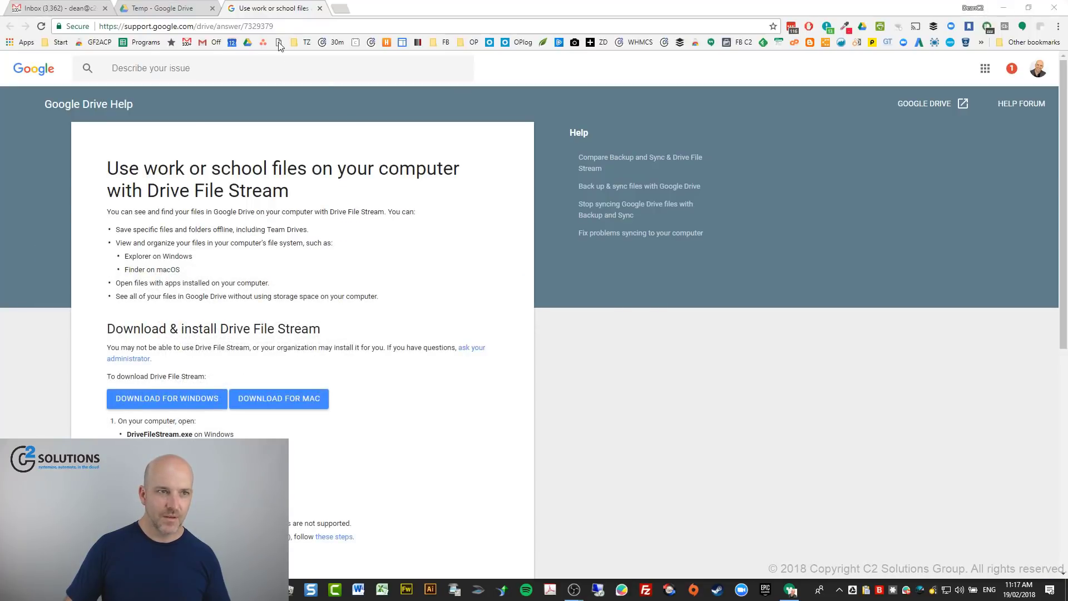
left_click(160, 8)
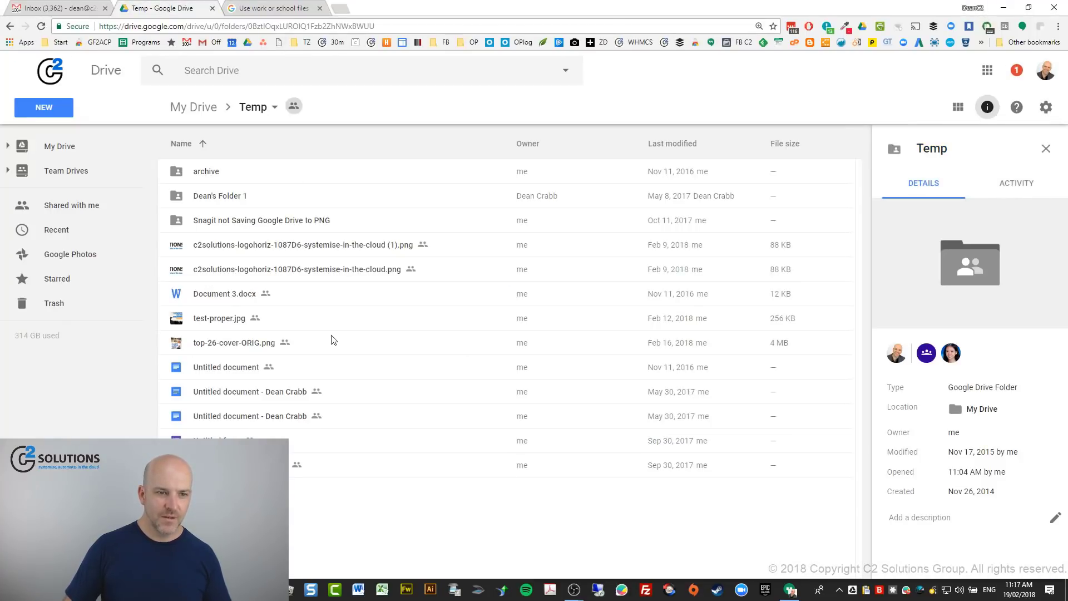
left_click(405, 250)
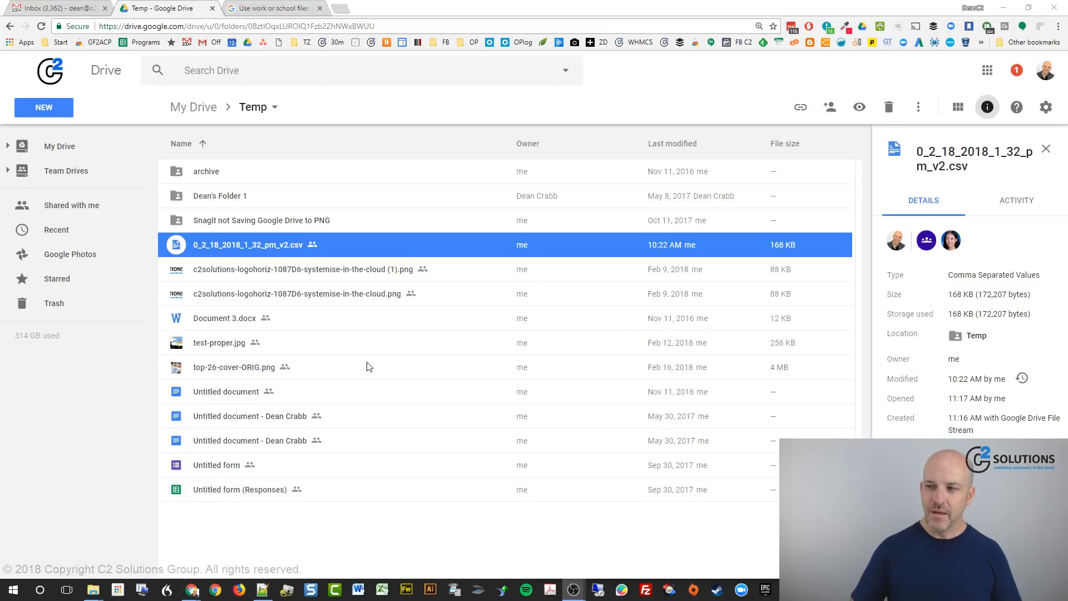
- Open Control Panel through a Start search for 'control', after abandoning an appwiz.cpl search
left_click(13, 589)
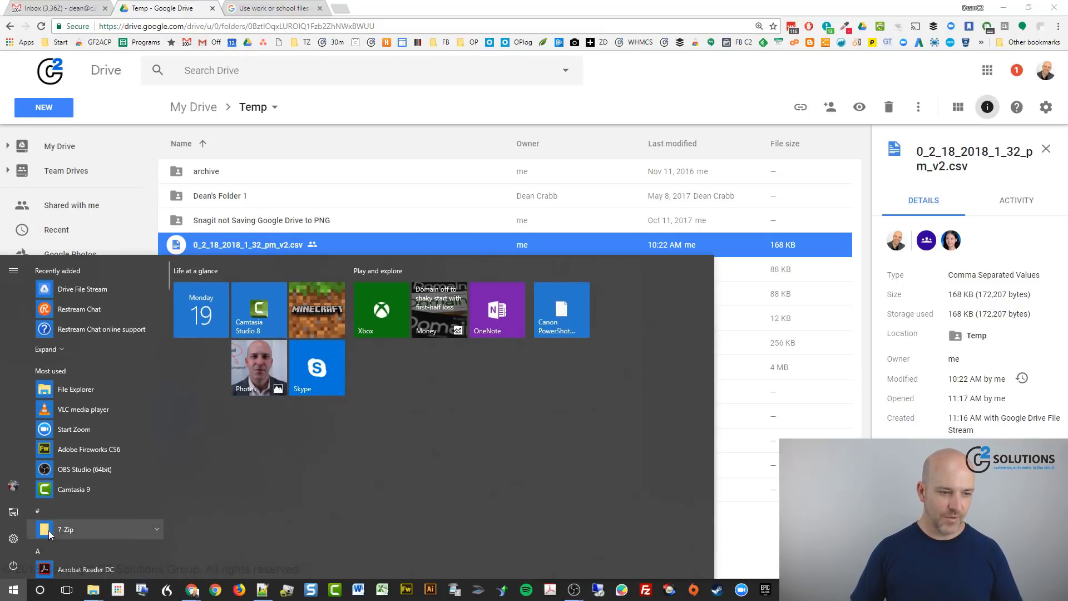
type("appwizlc")
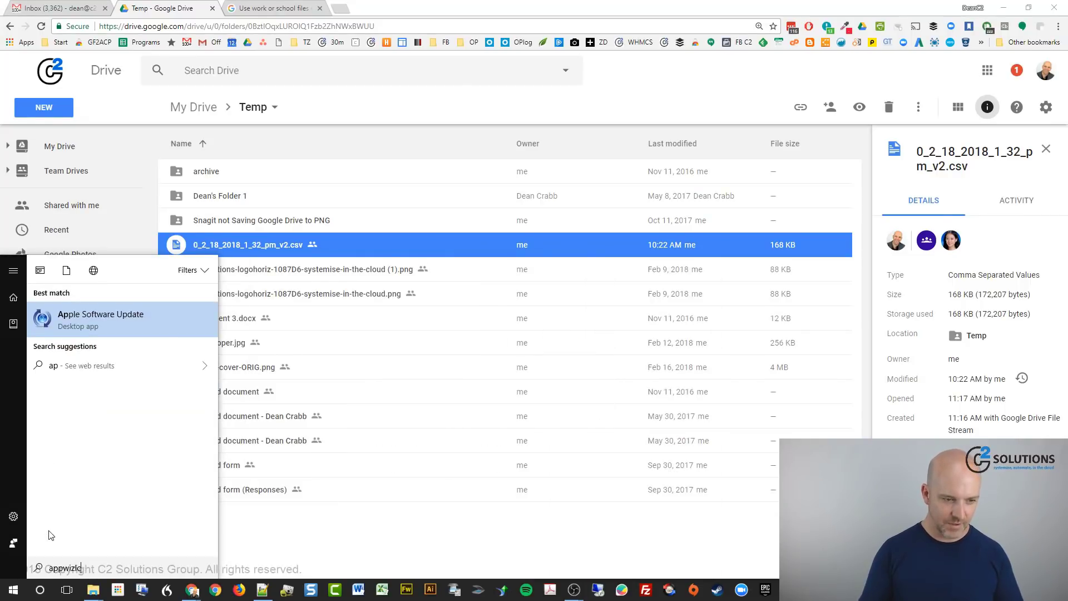
key("BackSpace")
type("cpl")
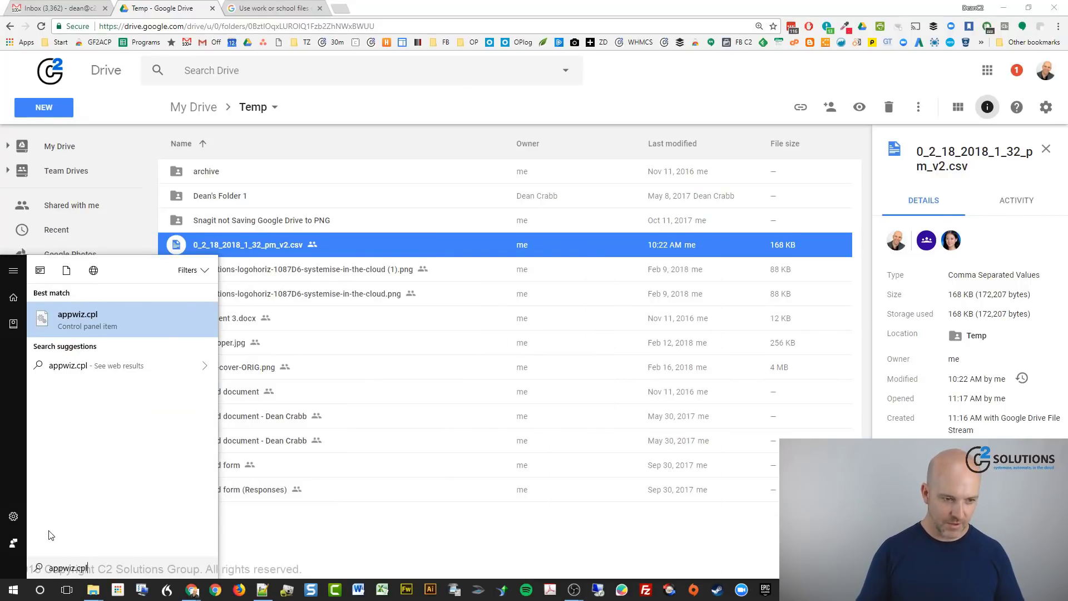
left_click(132, 337)
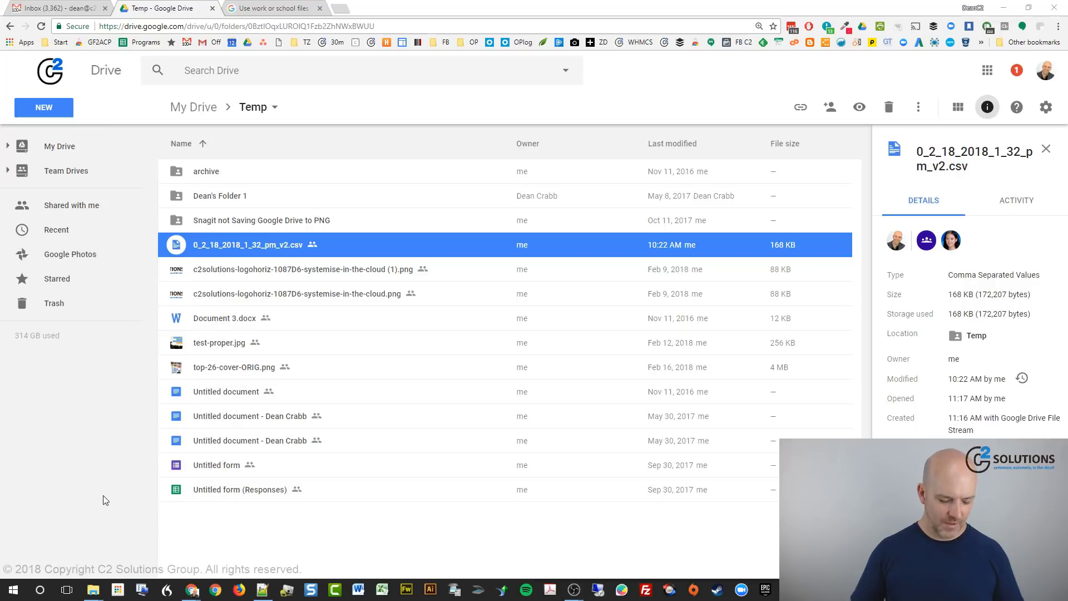
key("super")
type("control")
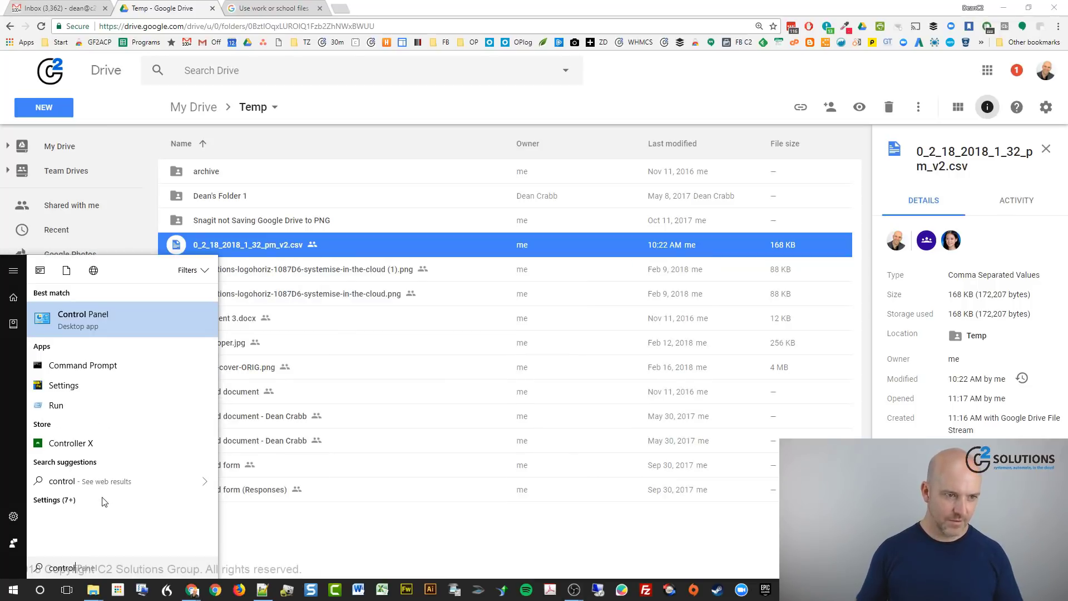
left_click(76, 318)
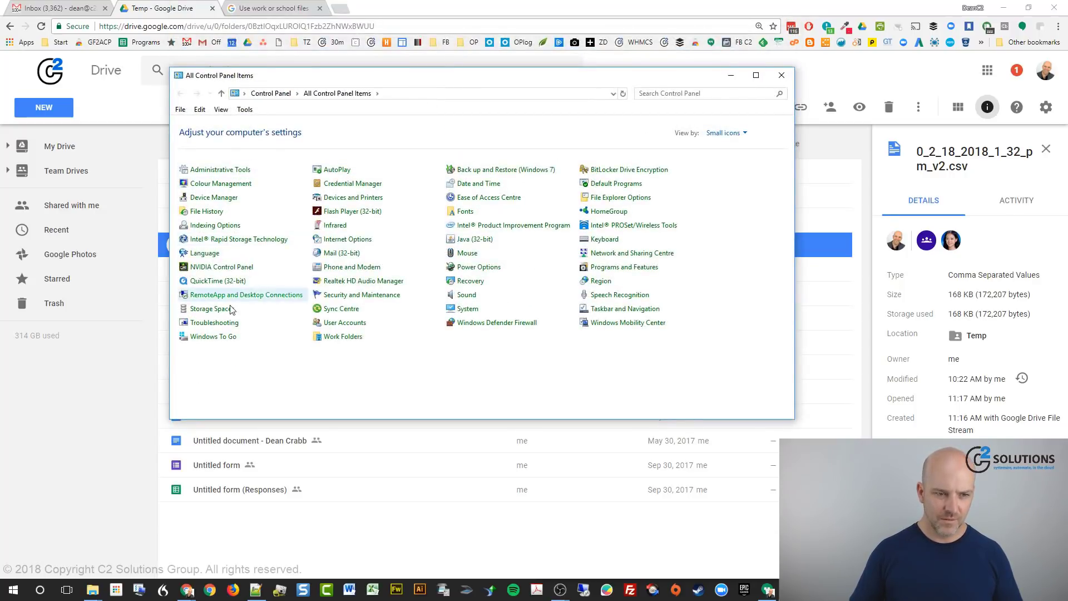
- In Programs and Features, locate the old Google Drive program and bring up its Uninstall option
left_click(630, 269)
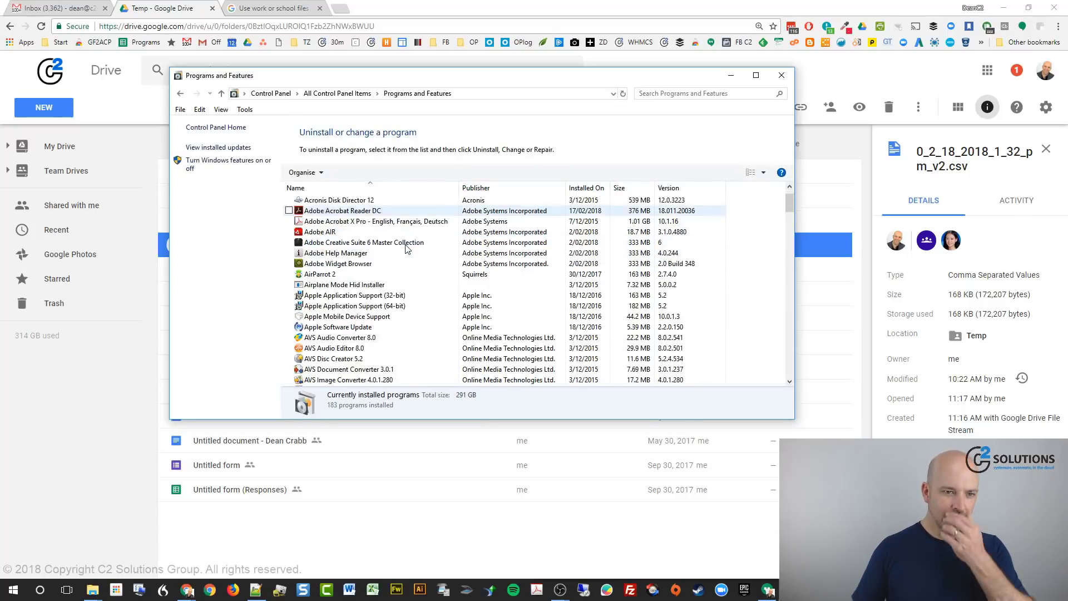
scroll(406, 248, "down", 3)
key("super")
type("appwiz.cpl")
key("Return")
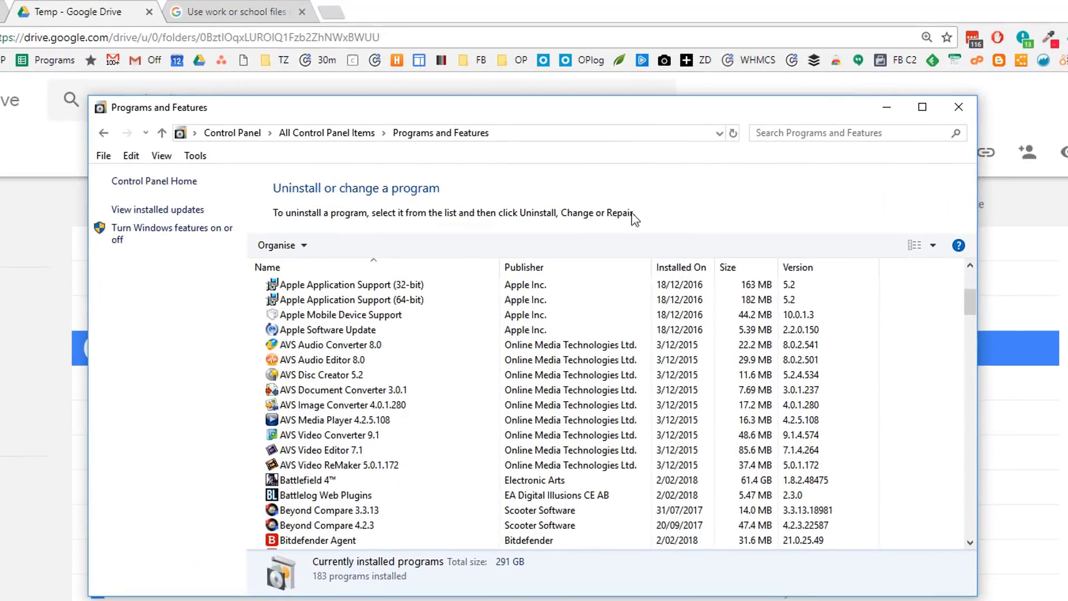
left_click(441, 374)
scroll(444, 385, "down", 3)
scroll(451, 416, "down", 15)
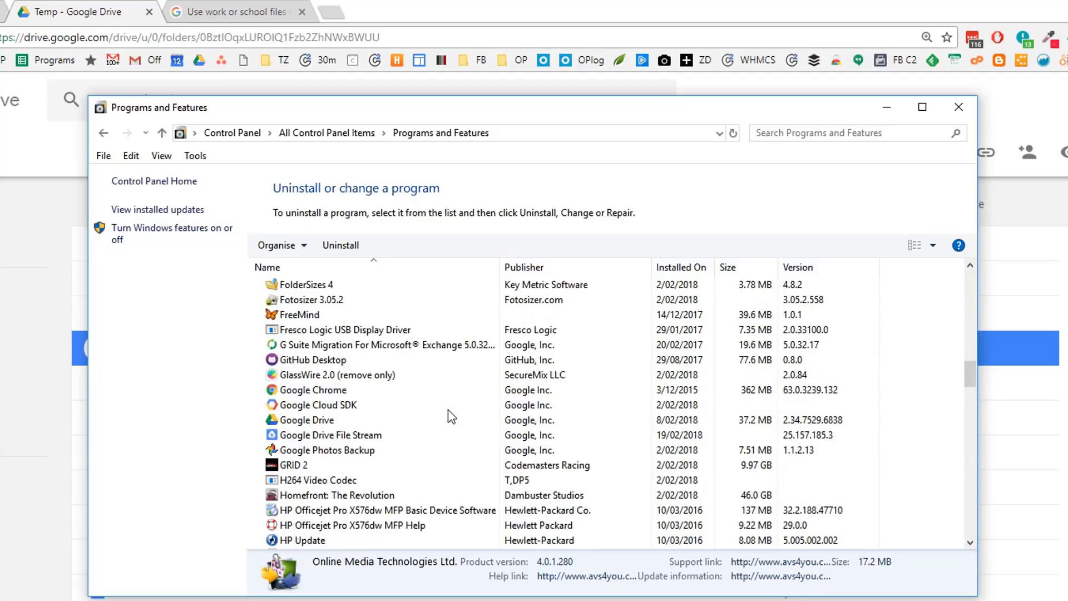
left_click(338, 419)
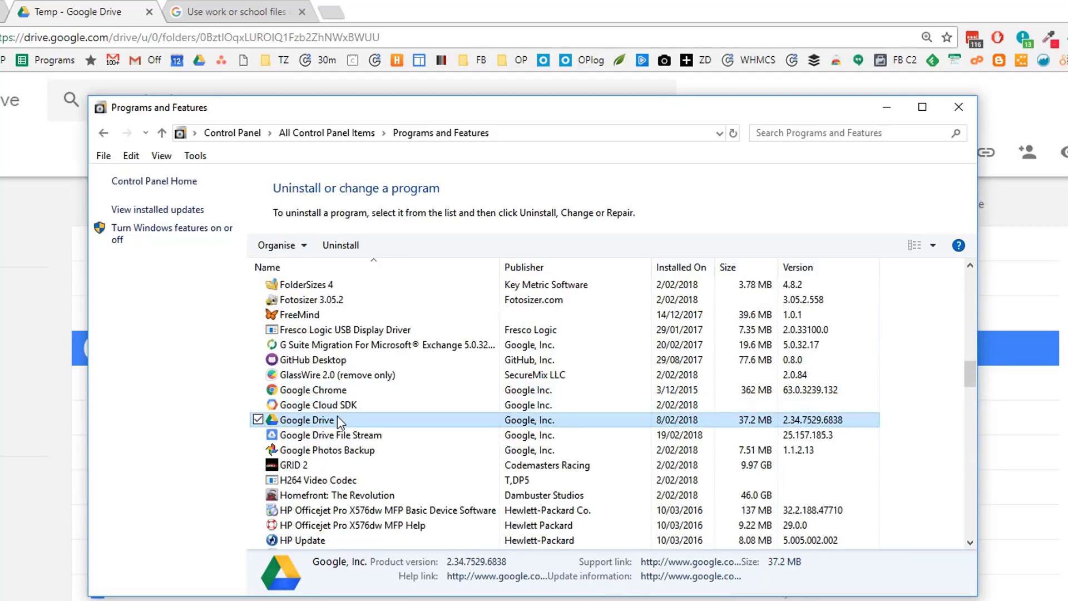
right_click(339, 418)
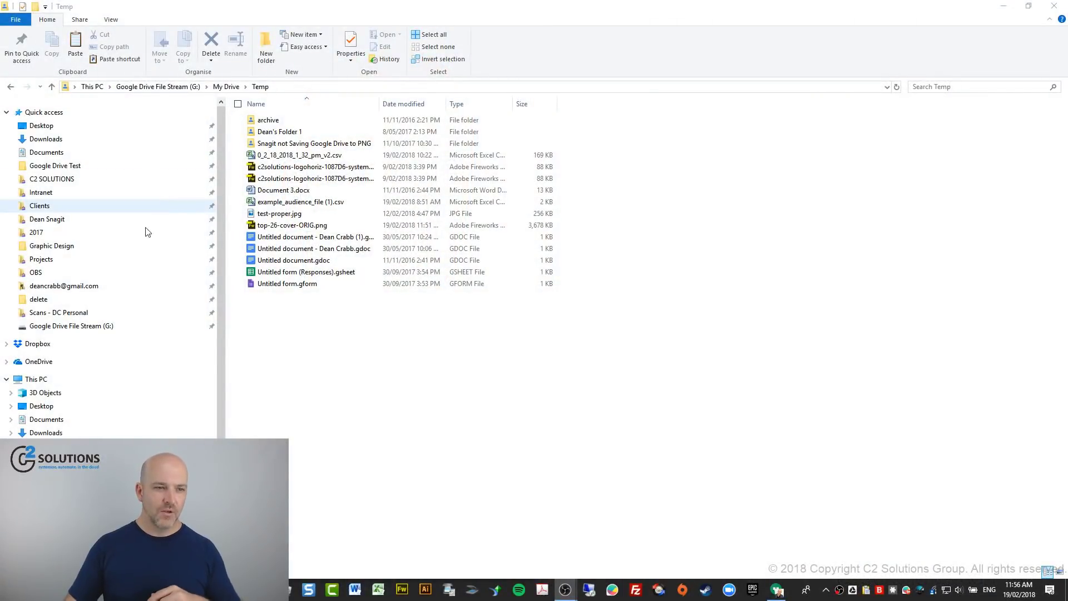
- Delete the Google Drive Test folder from the Dean folder, confirming the move to the Recycle Bin
left_click(109, 327)
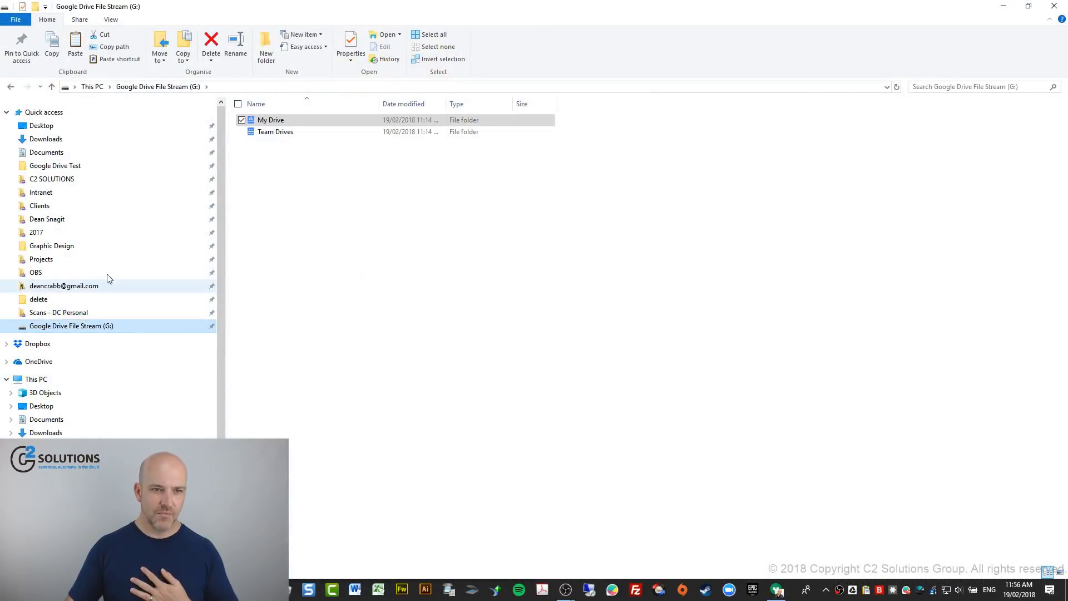
left_click(77, 170)
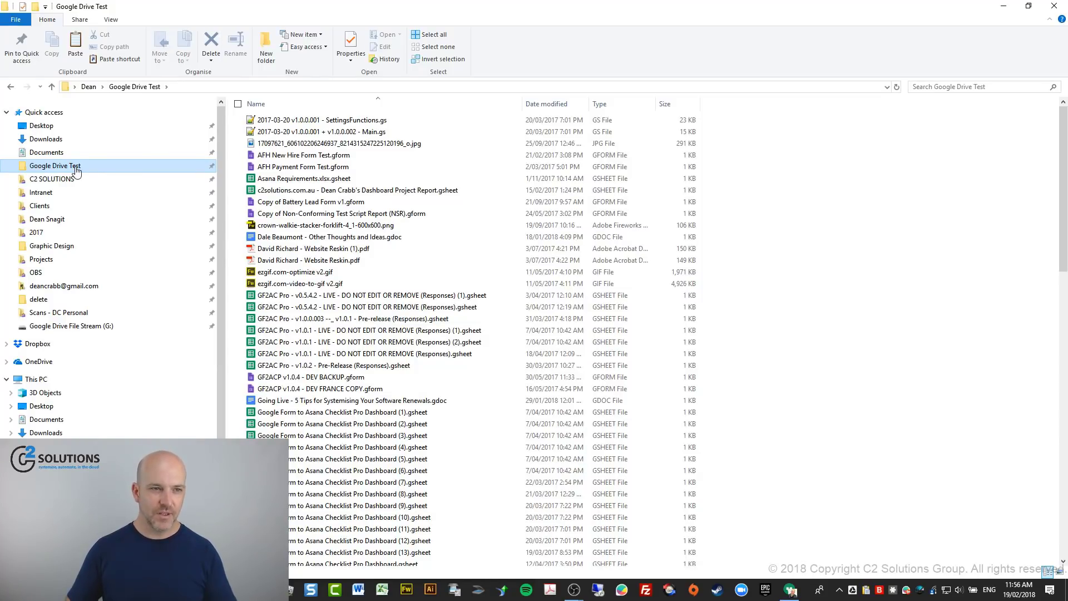
right_click(77, 170)
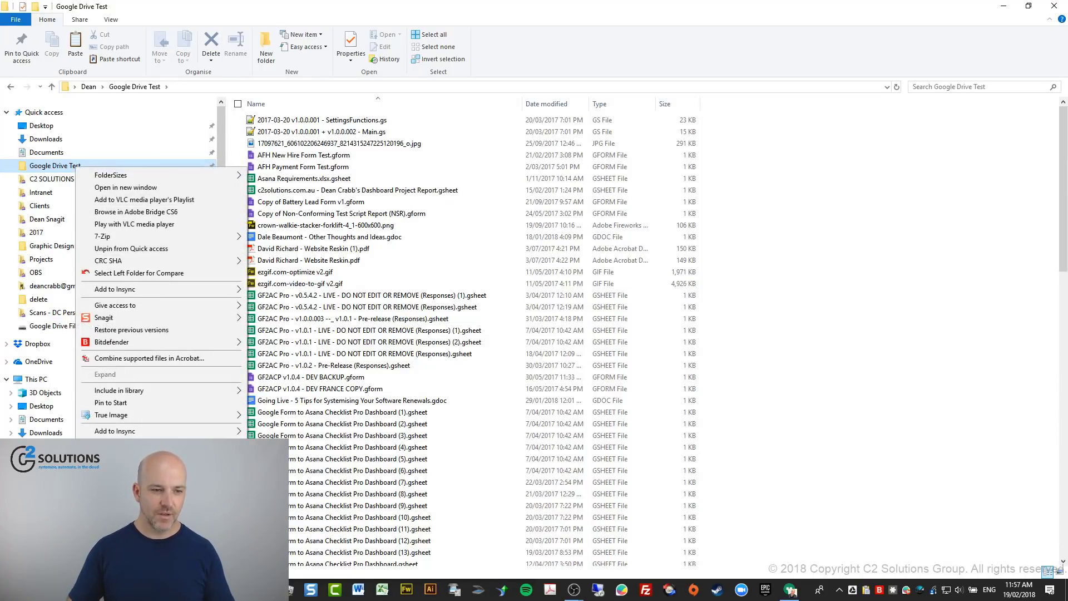
left_click(359, 240)
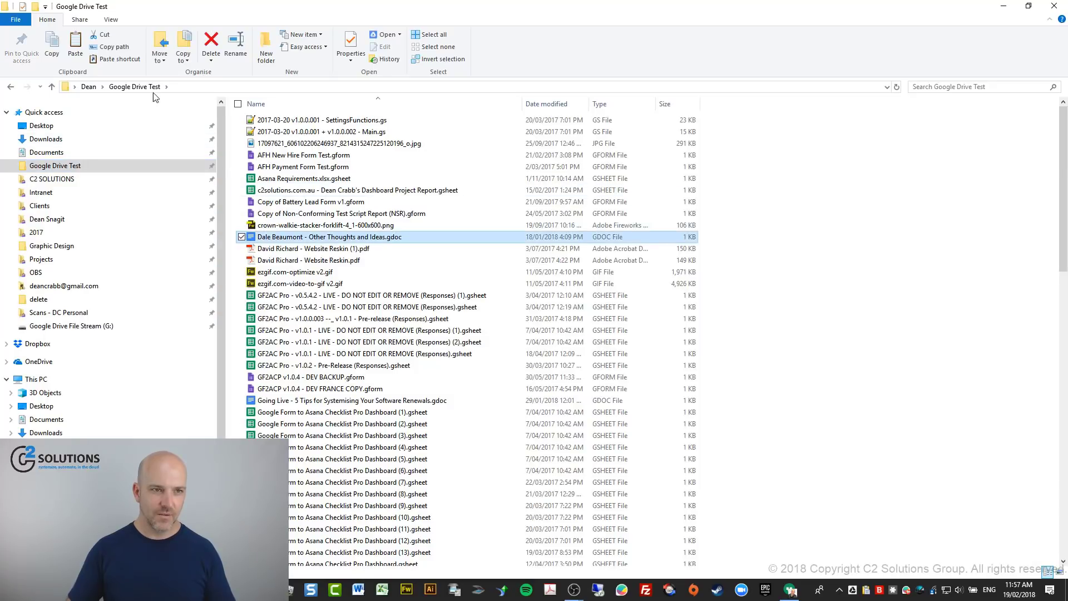
left_click(88, 87)
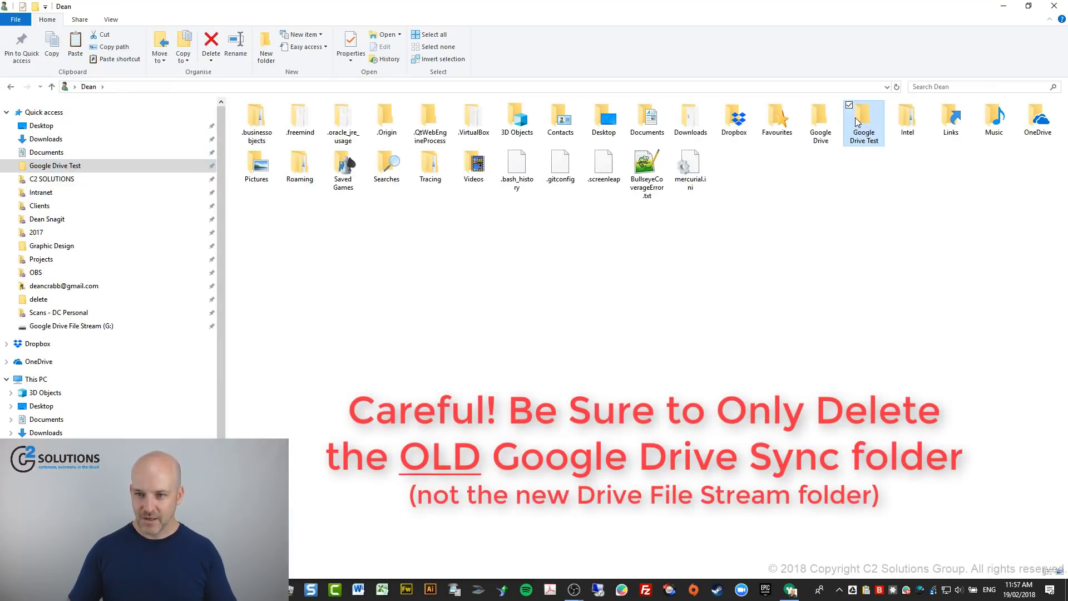
key("Delete")
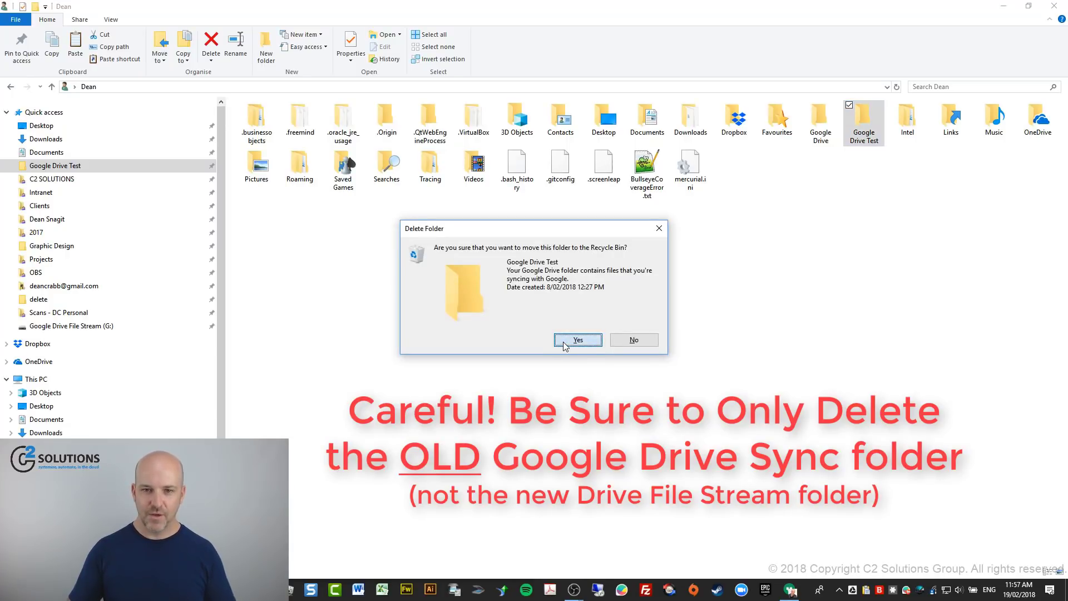
left_click(577, 340)
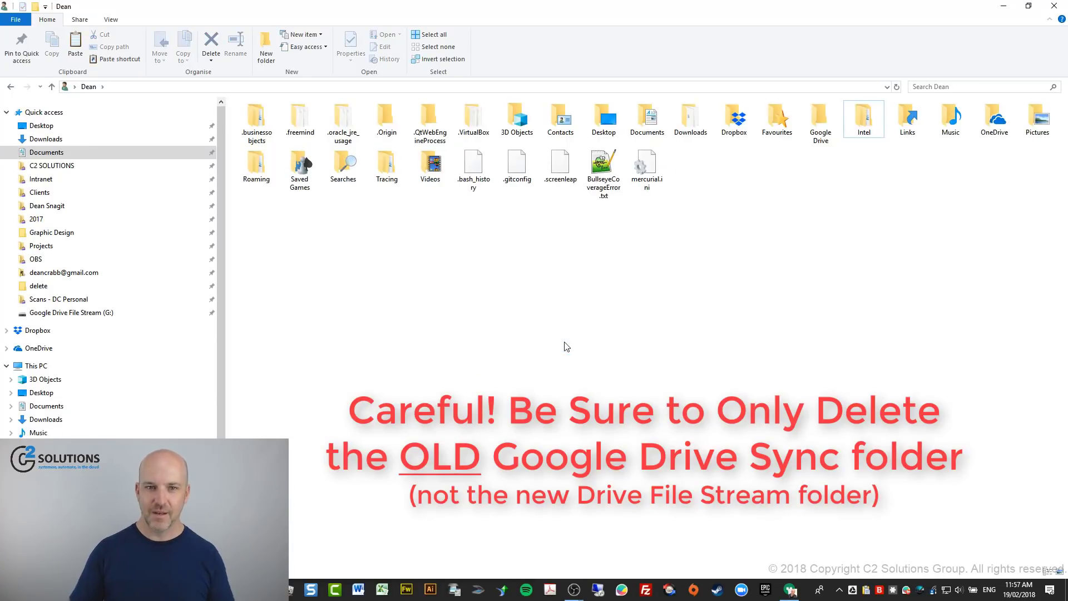